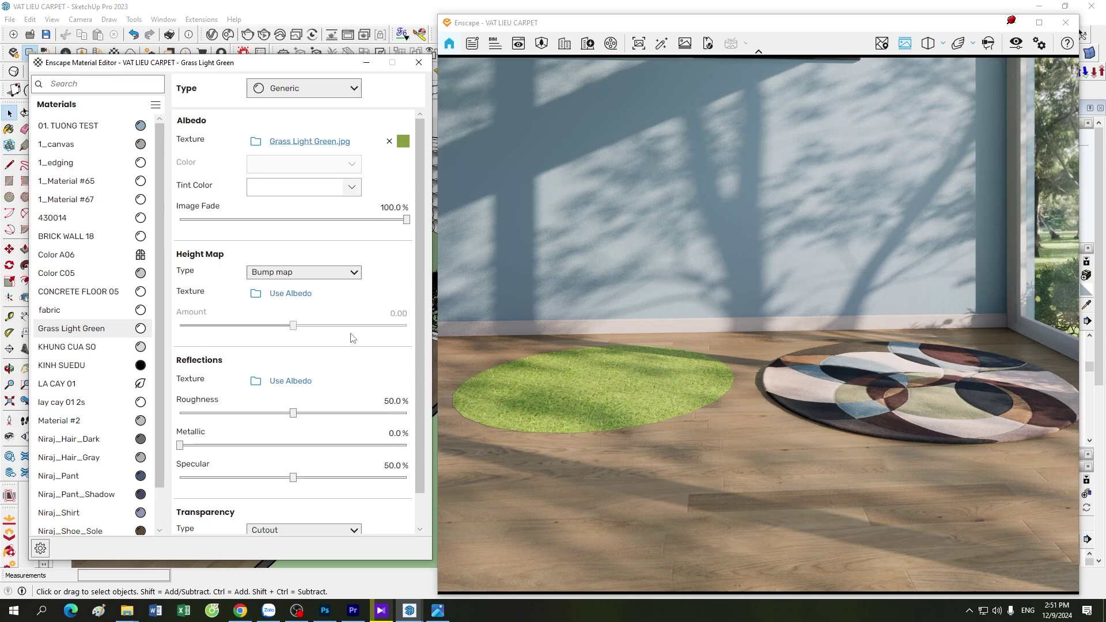
Browse Grass Light Green's material types, keep it Generic, and close the material editor.
{"action": "left_click", "coordinate": [334, 89]}
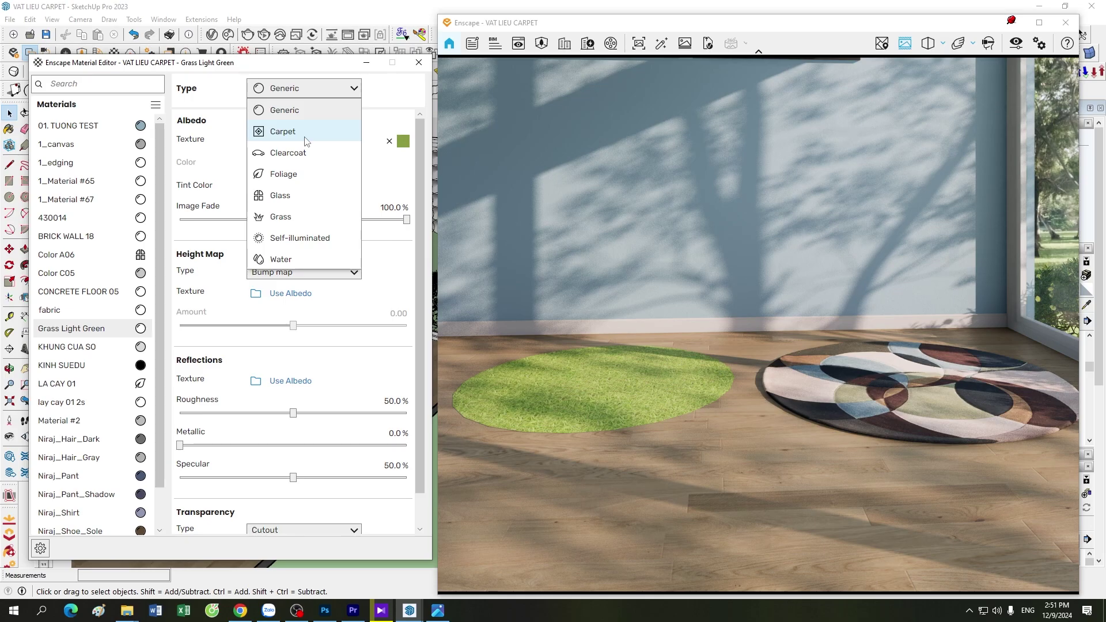
{"action": "left_click", "coordinate": [306, 138]}
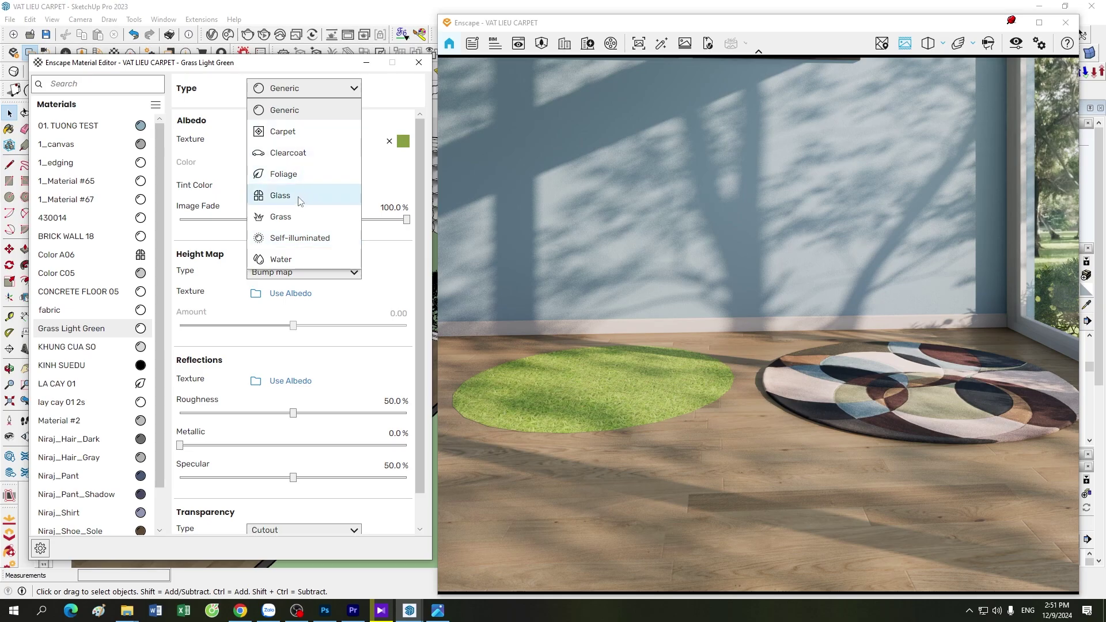
{"action": "left_click", "coordinate": [325, 64]}
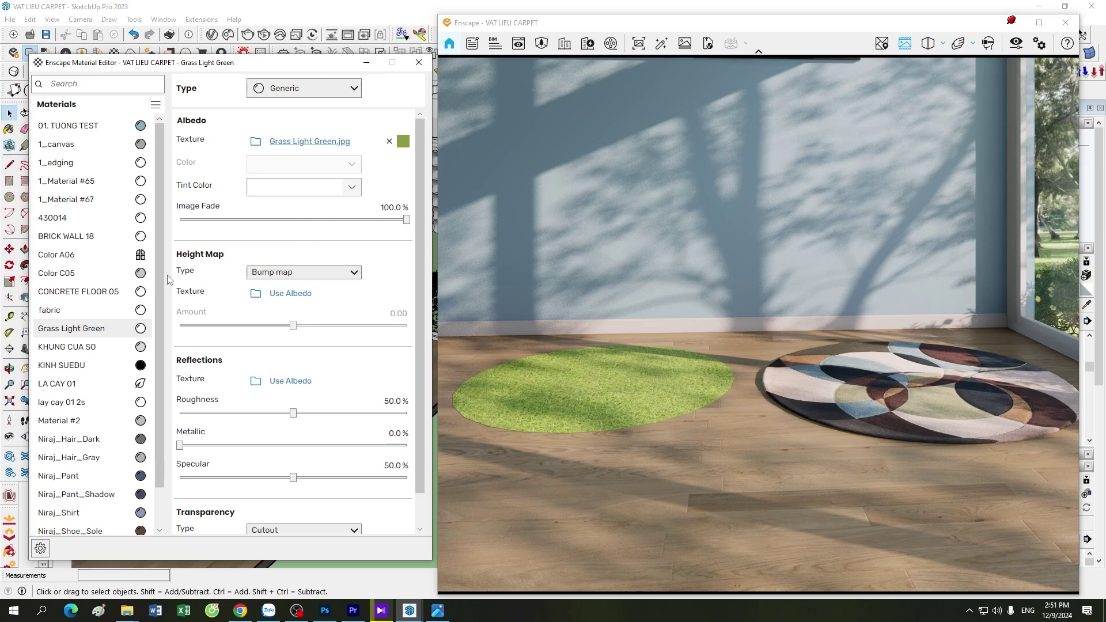
{"action": "left_click", "coordinate": [366, 62]}
Zoom in toward the round patterned rug, briefly reopening and closing the material editor.
{"action": "scroll", "coordinate": [190, 368], "scroll_direction": "up", "scroll_amount": 2}
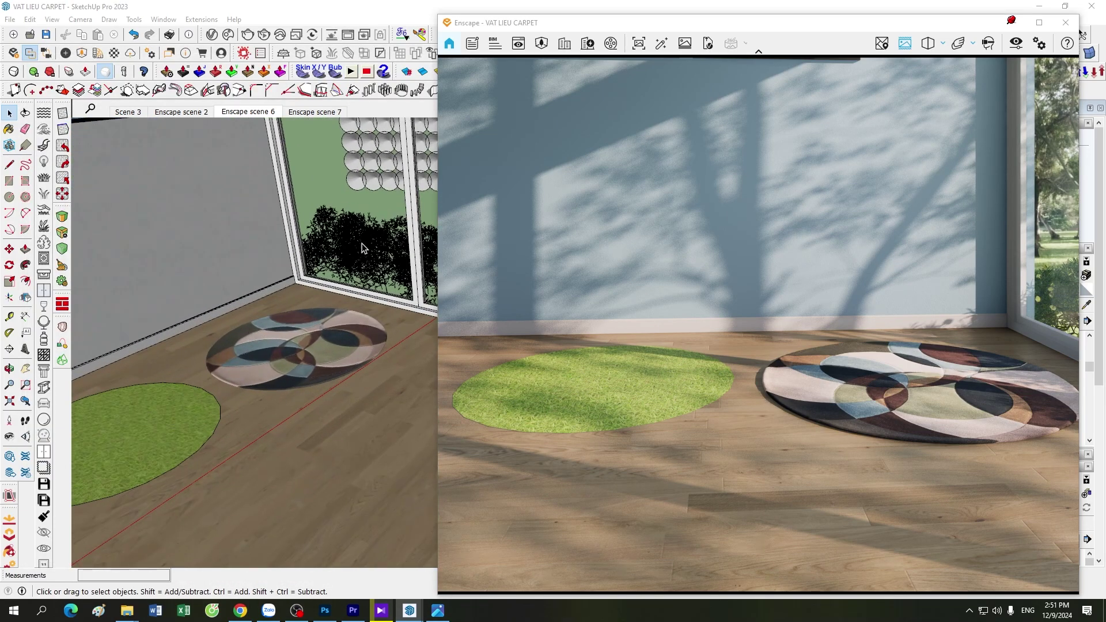
{"action": "scroll", "coordinate": [230, 397], "scroll_direction": "up", "scroll_amount": 2}
{"action": "scroll", "coordinate": [248, 410], "scroll_direction": "up", "scroll_amount": 2}
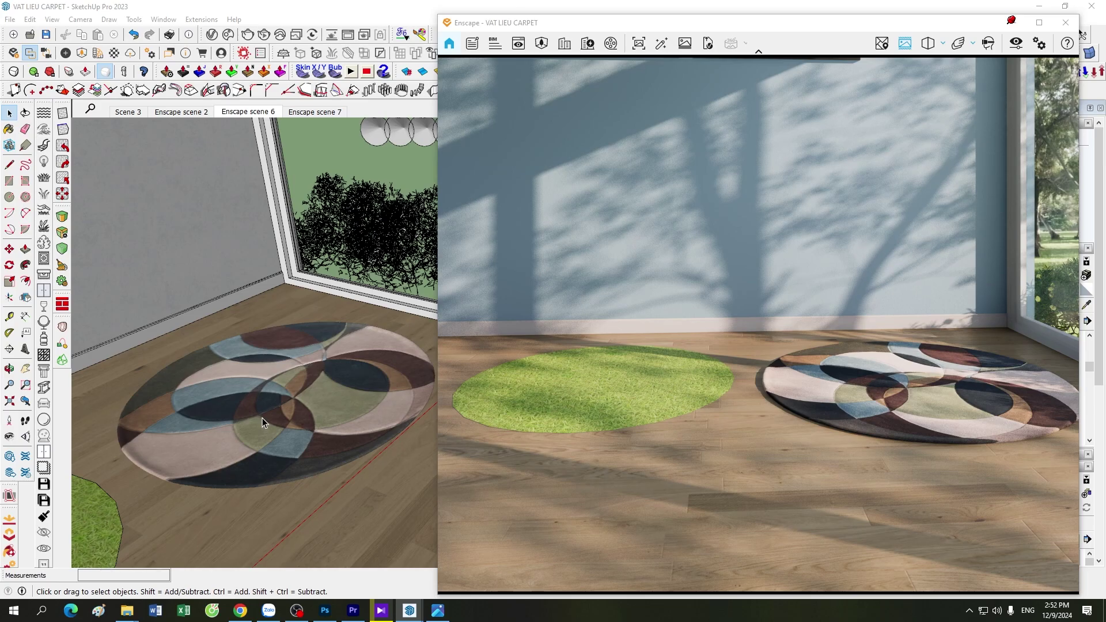
{"action": "scroll", "coordinate": [708, 427], "scroll_direction": "up", "scroll_amount": 5}
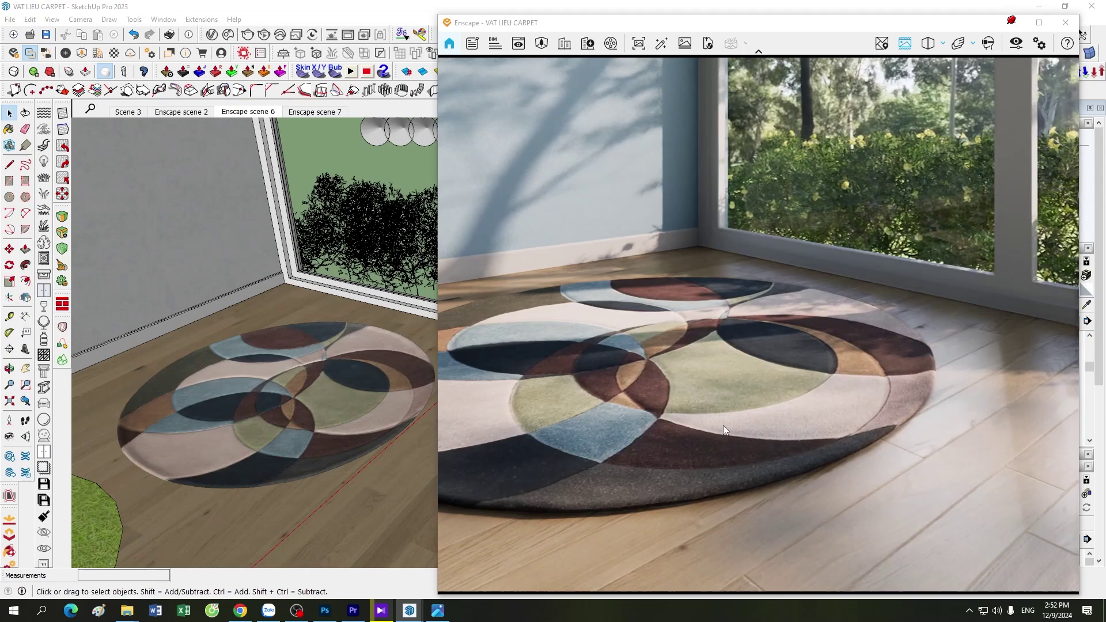
{"action": "scroll", "coordinate": [723, 425], "scroll_direction": "up", "scroll_amount": 2}
{"action": "scroll", "coordinate": [731, 423], "scroll_direction": "up", "scroll_amount": 2}
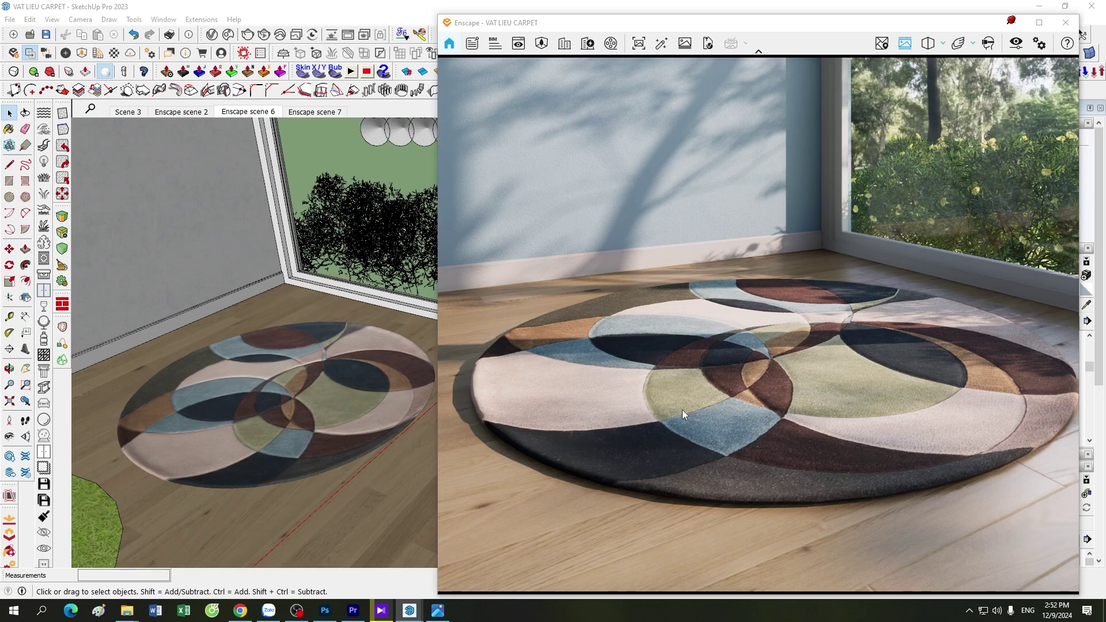
{"action": "left_click", "coordinate": [103, 67]}
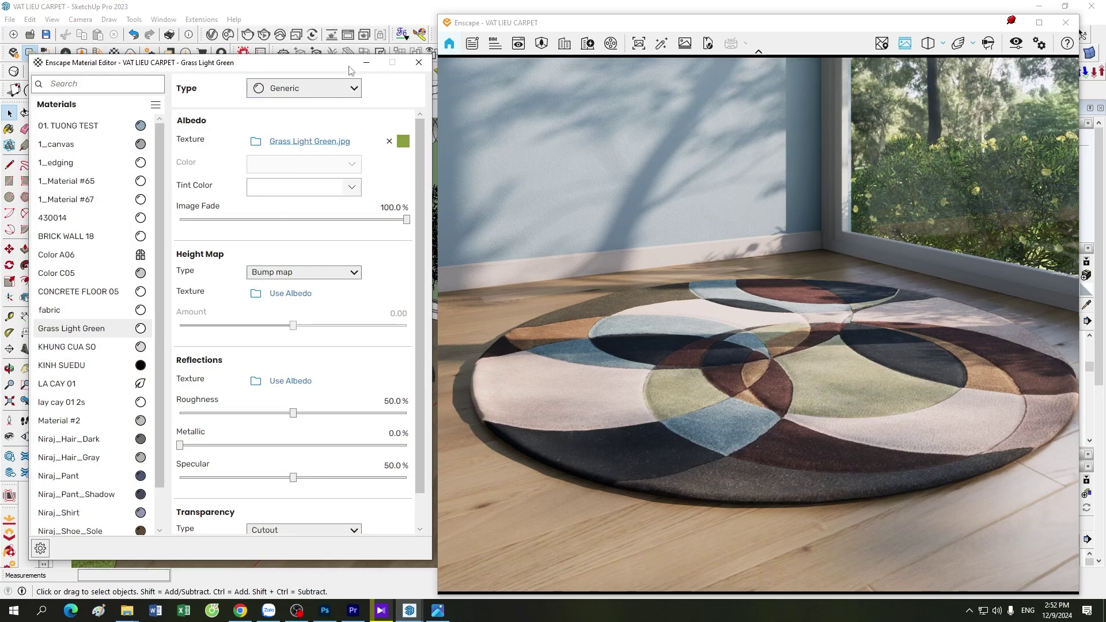
{"action": "left_click", "coordinate": [419, 62]}
Open the rug's fabric material in Enscape and check its Evocative.jpg albedo texture.
{"action": "key", "text": "b"}
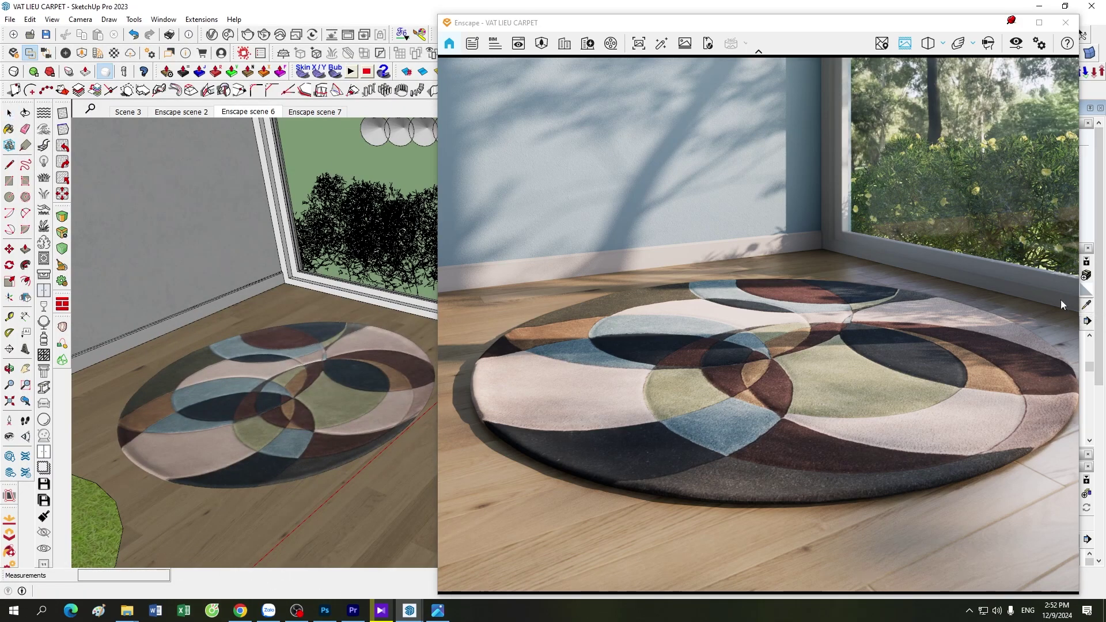
{"action": "left_click", "coordinate": [105, 71]}
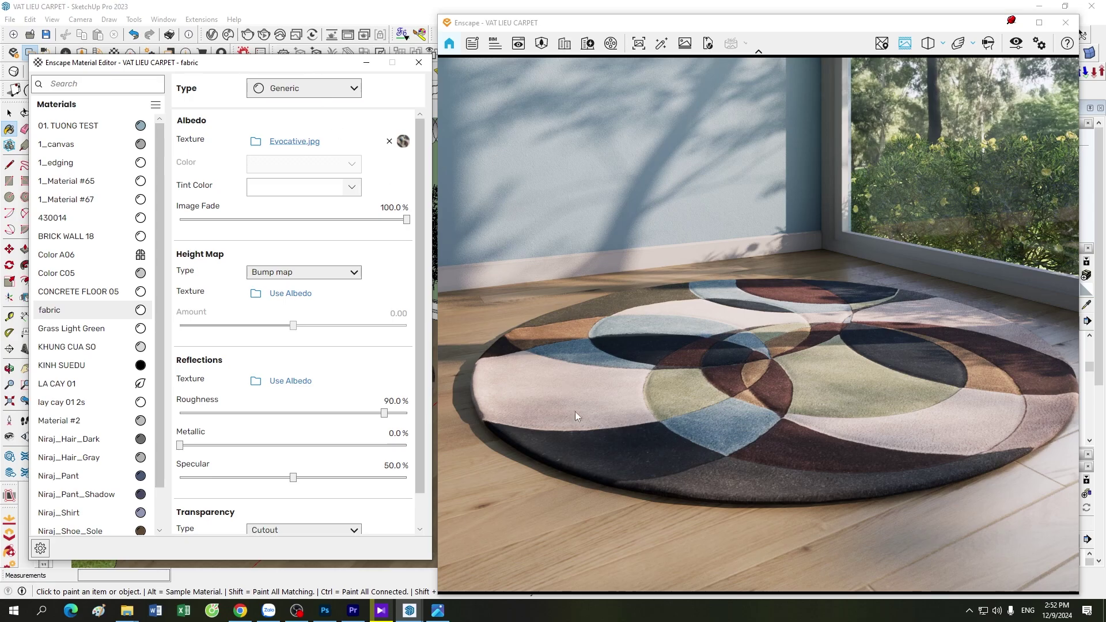
{"action": "left_click_drag", "start_coordinate": [308, 70], "coordinate": [167, 92]}
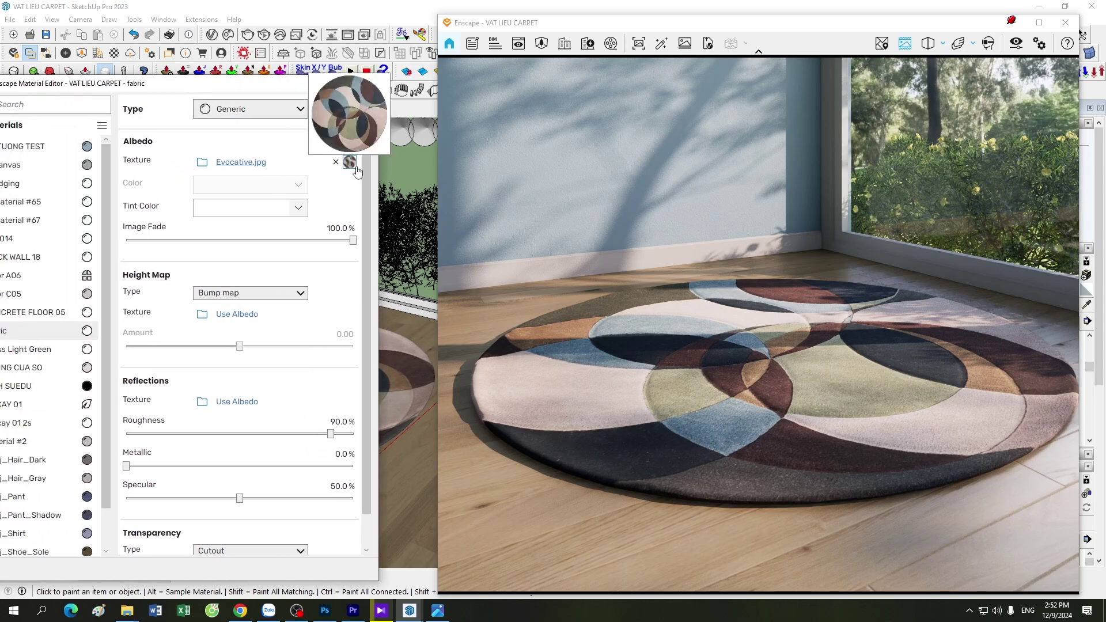
{"action": "left_click", "coordinate": [350, 163]}
{"action": "left_click", "coordinate": [129, 106]}
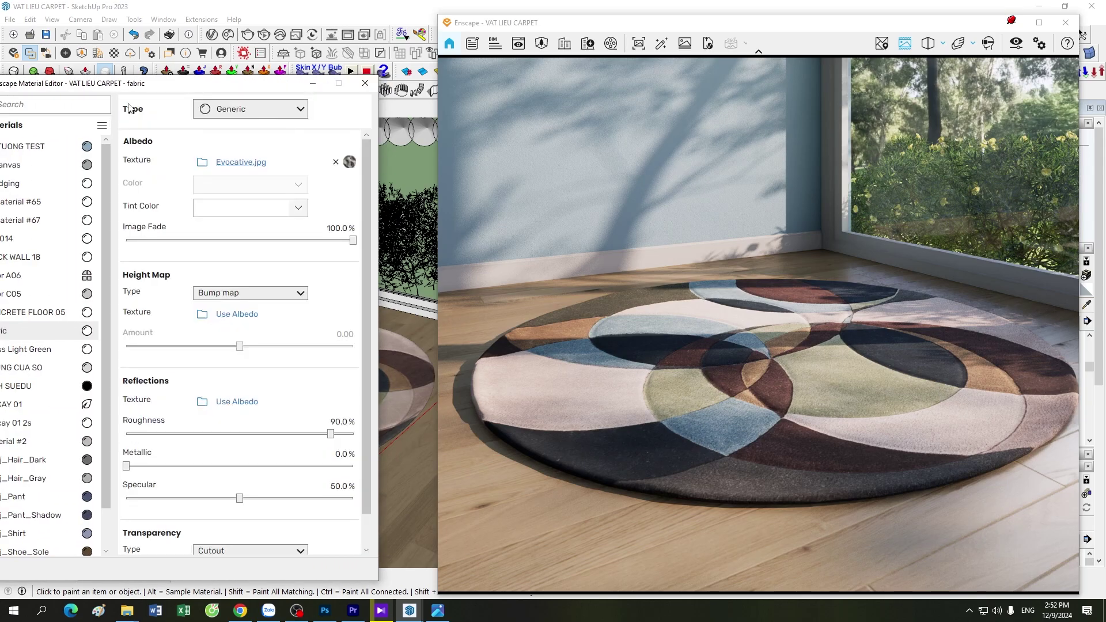
{"action": "mouse_move", "coordinate": [244, 89]}
{"action": "left_mouse_down"}
{"action": "mouse_move", "coordinate": [282, 64]}
{"action": "mouse_move", "coordinate": [286, 80]}
{"action": "left_mouse_up"}
Change the fabric material type to Carpet and orbit around the rug to inspect its pile.
{"action": "left_click", "coordinate": [291, 102]}
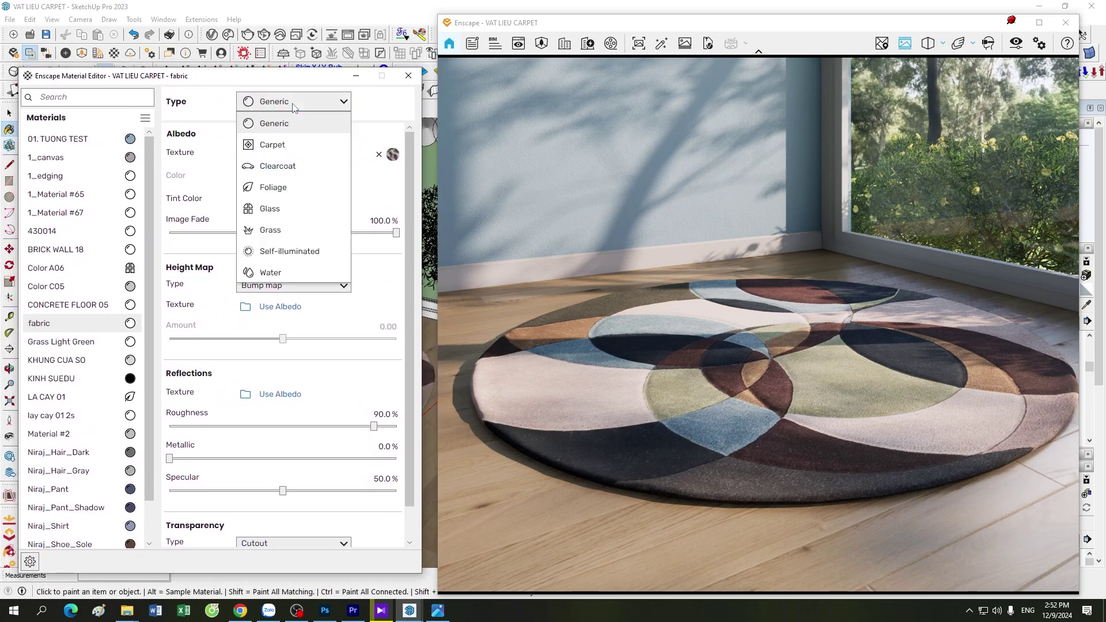
{"action": "left_click", "coordinate": [295, 151]}
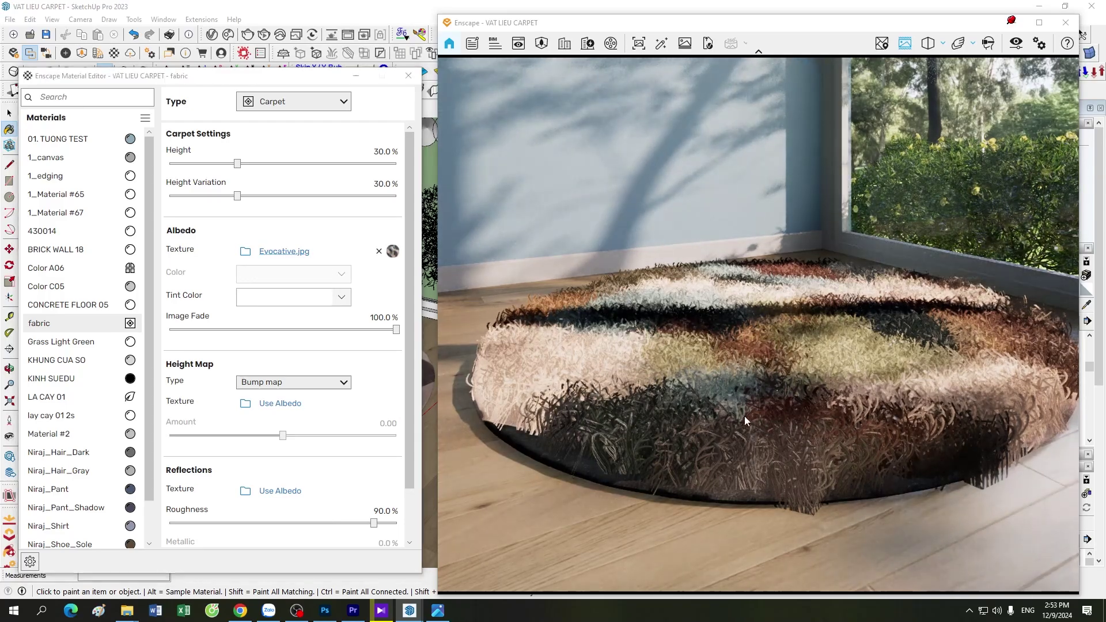
{"action": "mouse_move", "coordinate": [744, 415]}
{"action": "left_mouse_down"}
{"action": "mouse_move", "coordinate": [806, 416]}
{"action": "mouse_move", "coordinate": [769, 424]}
{"action": "mouse_move", "coordinate": [800, 410]}
{"action": "mouse_move", "coordinate": [783, 413]}
{"action": "left_mouse_up"}
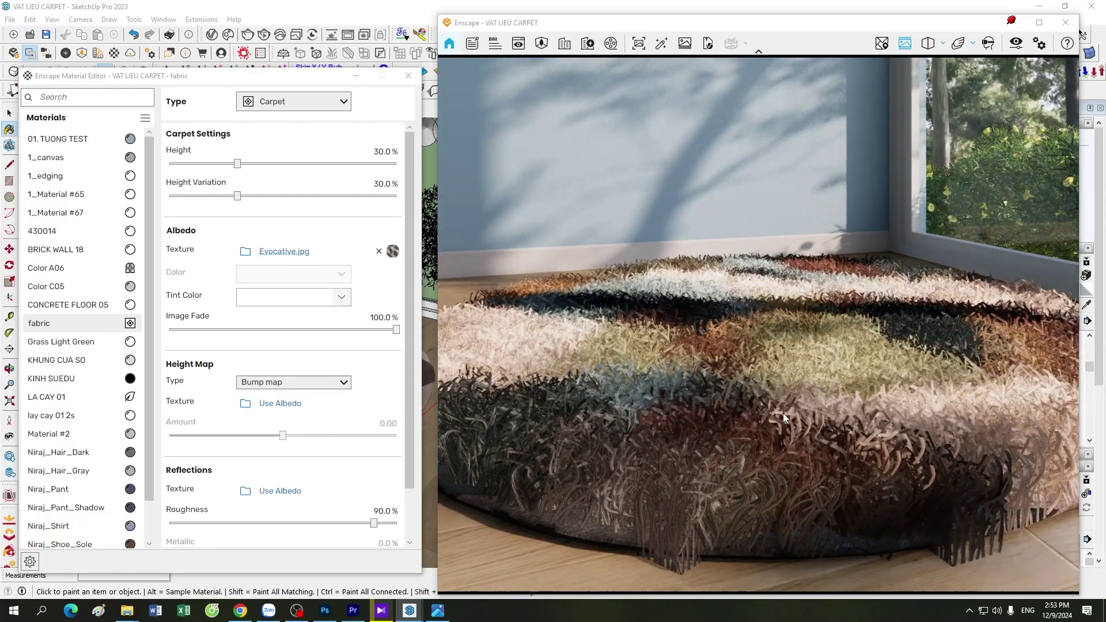
{"action": "scroll", "coordinate": [783, 414], "scroll_direction": "down", "scroll_amount": 2}
{"action": "left_click_drag", "start_coordinate": [785, 417], "coordinate": [810, 424]}
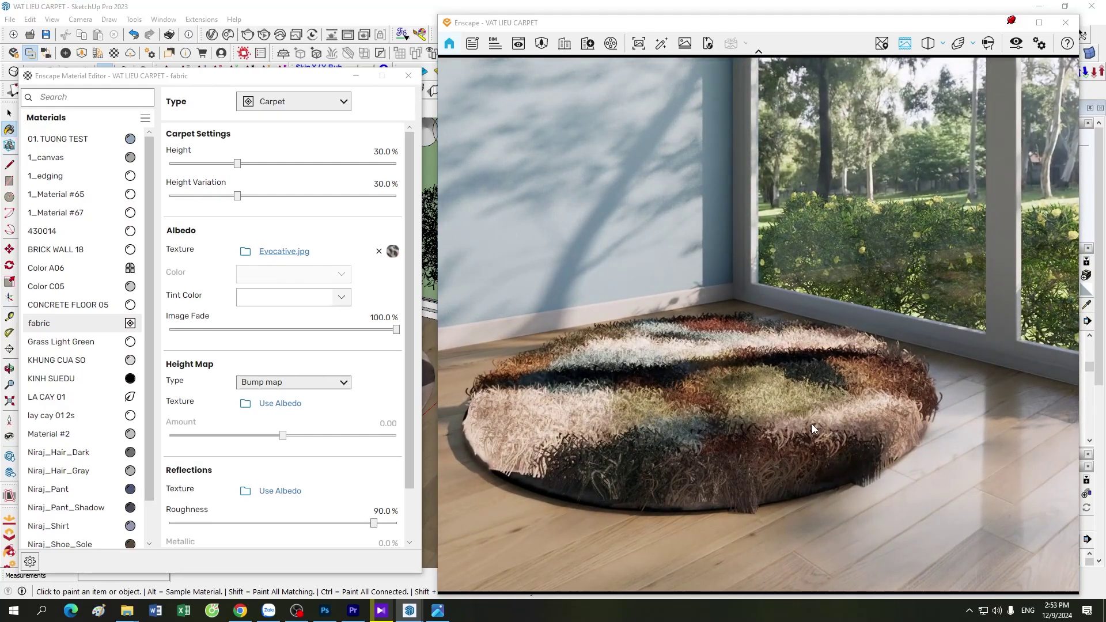
{"action": "scroll", "coordinate": [811, 424], "scroll_direction": "up", "scroll_amount": 2}
{"action": "scroll", "coordinate": [796, 425], "scroll_direction": "up", "scroll_amount": 3}
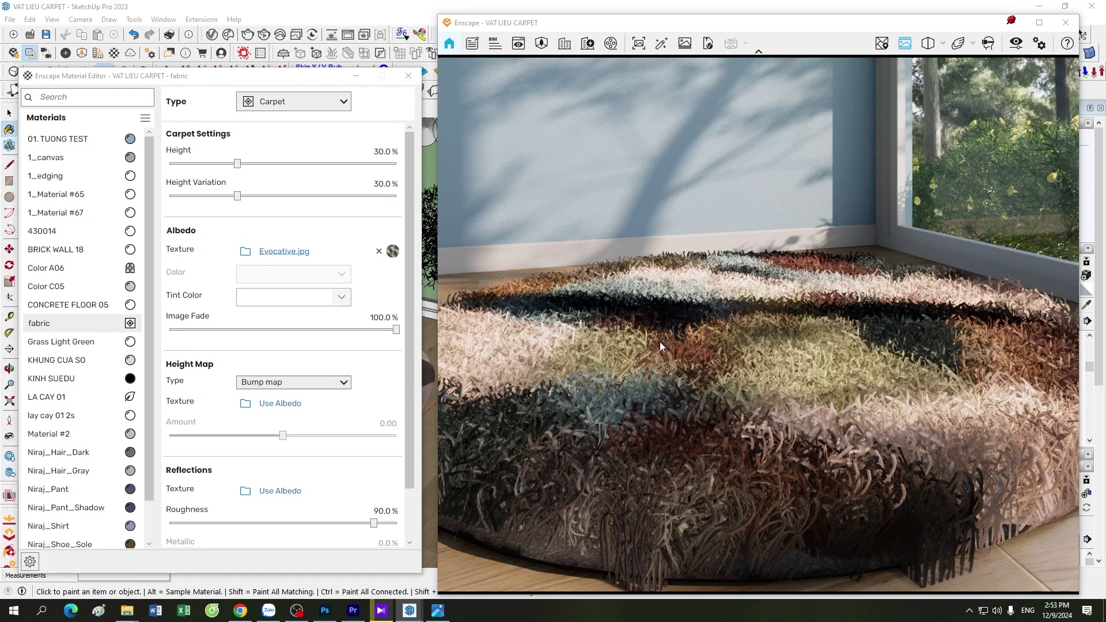
{"action": "scroll", "coordinate": [726, 390], "scroll_direction": "up", "scroll_amount": 2}
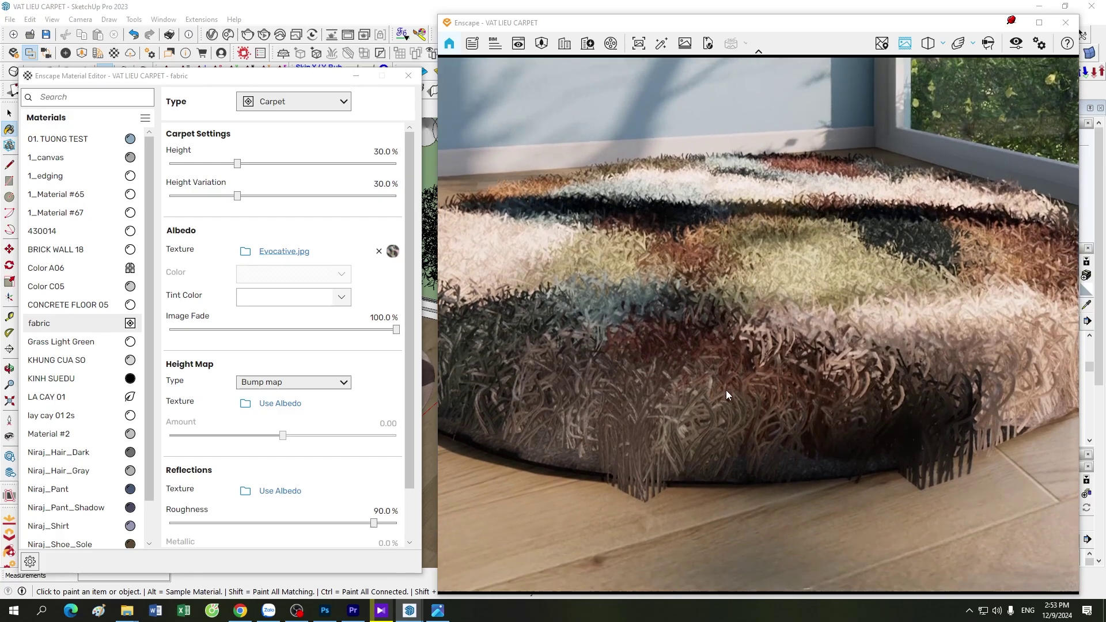
{"action": "scroll", "coordinate": [726, 390], "scroll_direction": "down", "scroll_amount": 3}
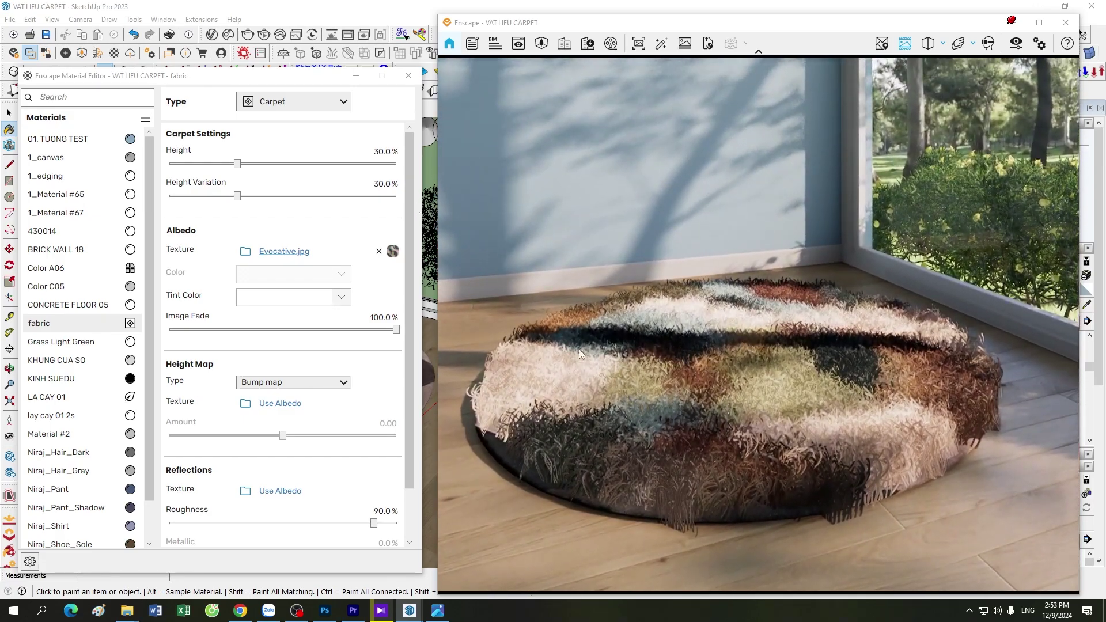
Lower the fabric carpet's fibre Height slider to 0.0% and zoom in on the flatter pile.
{"action": "right_click_drag", "start_coordinate": [671, 408], "coordinate": [575, 403]}
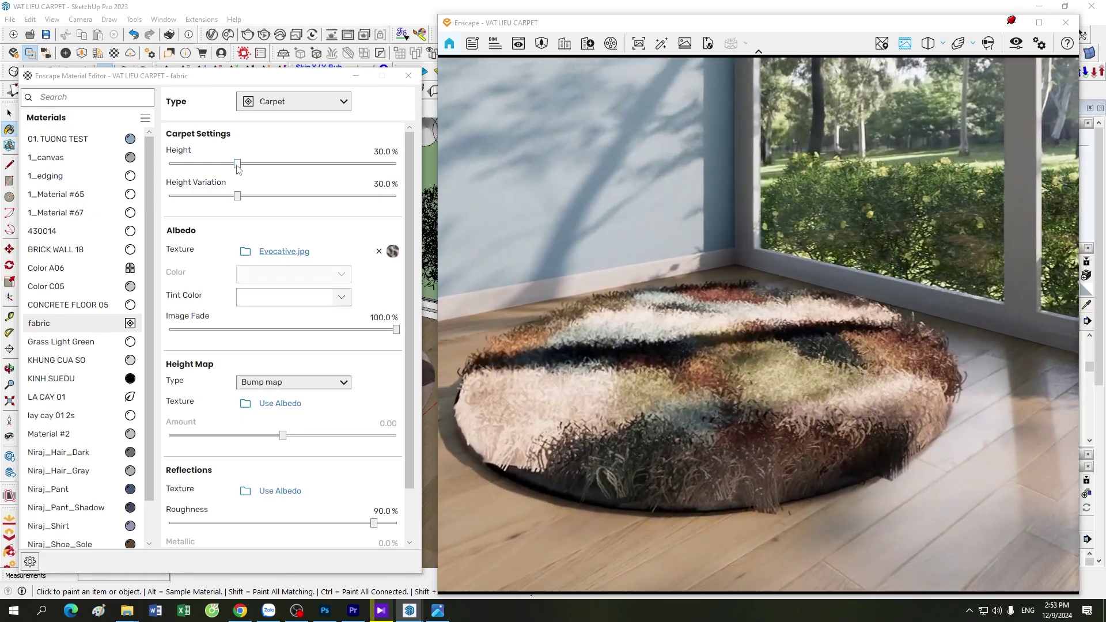
{"action": "mouse_move", "coordinate": [237, 164]}
{"action": "left_mouse_down"}
{"action": "mouse_move", "coordinate": [167, 164]}
{"action": "mouse_move", "coordinate": [235, 163]}
{"action": "left_mouse_up"}
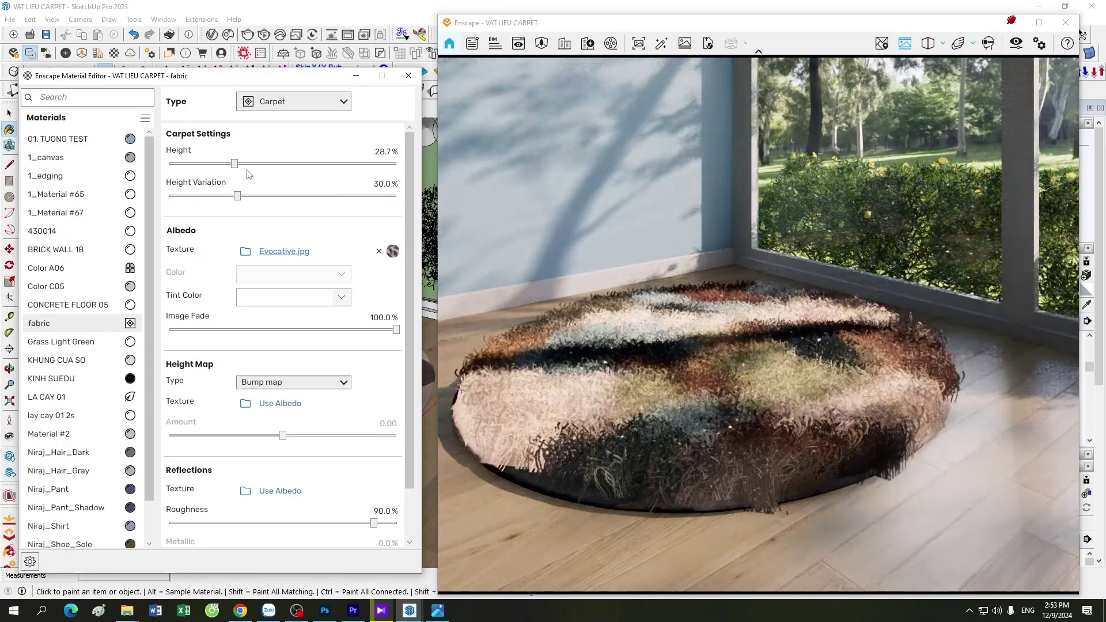
{"action": "right_click_drag", "start_coordinate": [667, 364], "coordinate": [685, 392]}
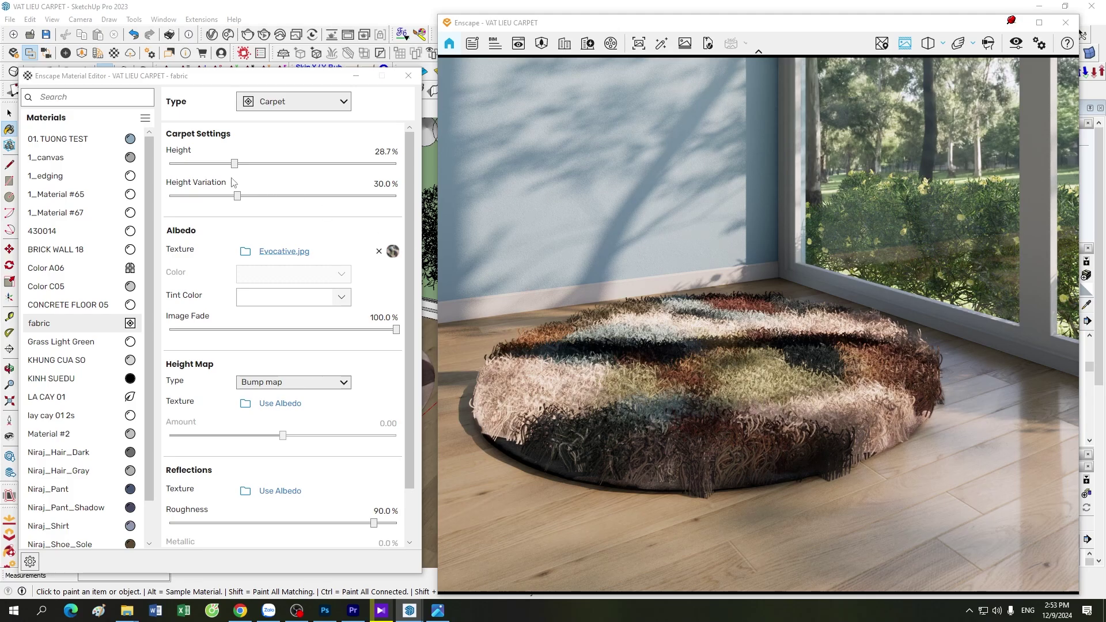
{"action": "left_click_drag", "start_coordinate": [234, 164], "coordinate": [169, 165]}
{"action": "scroll", "coordinate": [769, 395], "scroll_direction": "up", "scroll_amount": 3}
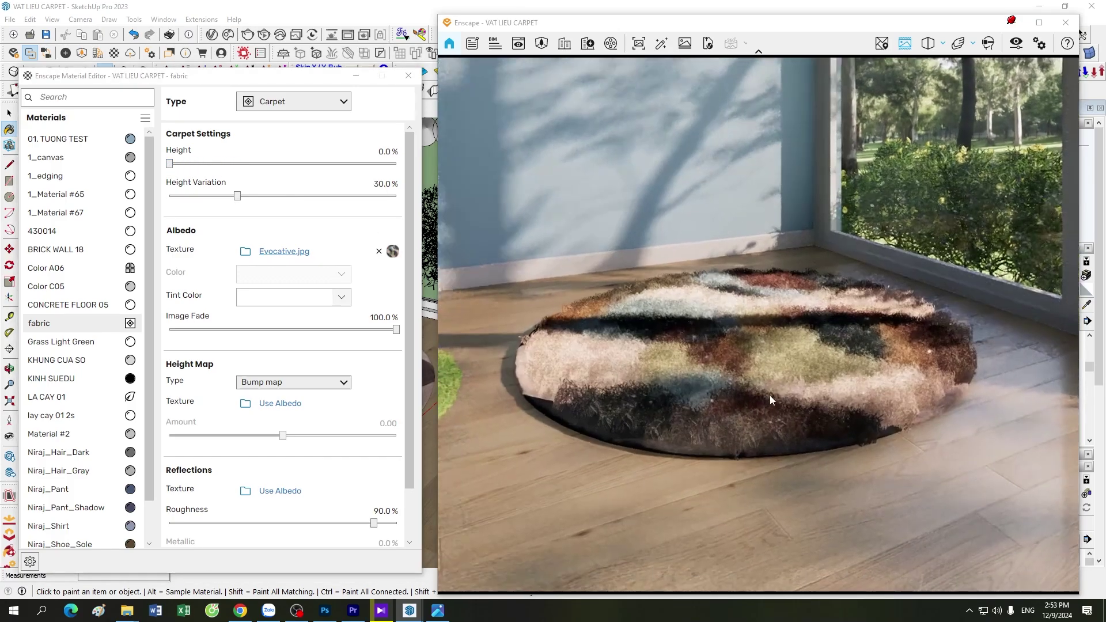
{"action": "scroll", "coordinate": [769, 395], "scroll_direction": "up", "scroll_amount": 3}
{"action": "scroll", "coordinate": [768, 395], "scroll_direction": "down", "scroll_amount": 3}
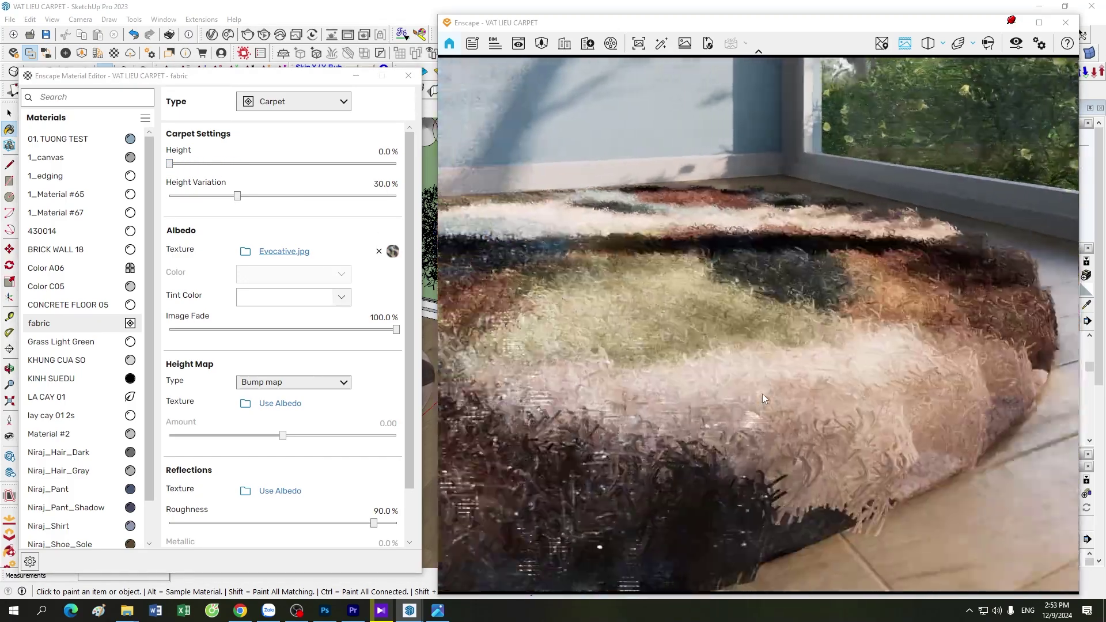
{"action": "scroll", "coordinate": [762, 393], "scroll_direction": "up", "scroll_amount": 2}
{"action": "scroll", "coordinate": [762, 393], "scroll_direction": "up", "scroll_amount": 2}
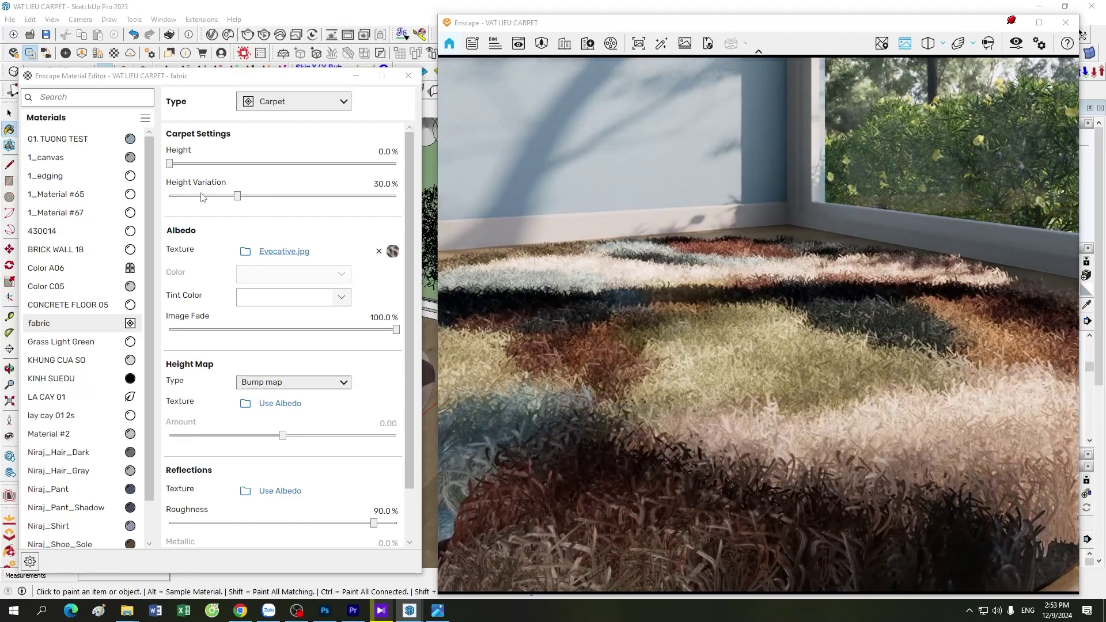
{"action": "scroll", "coordinate": [691, 384], "scroll_direction": "down", "scroll_amount": 3}
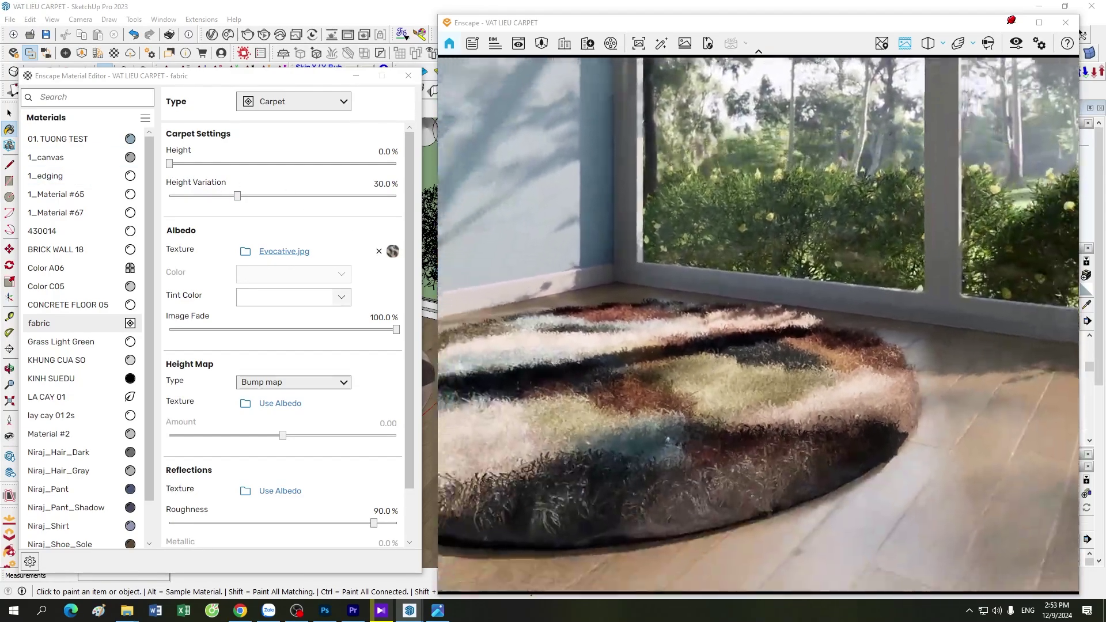
{"action": "scroll", "coordinate": [683, 386], "scroll_direction": "up", "scroll_amount": 3}
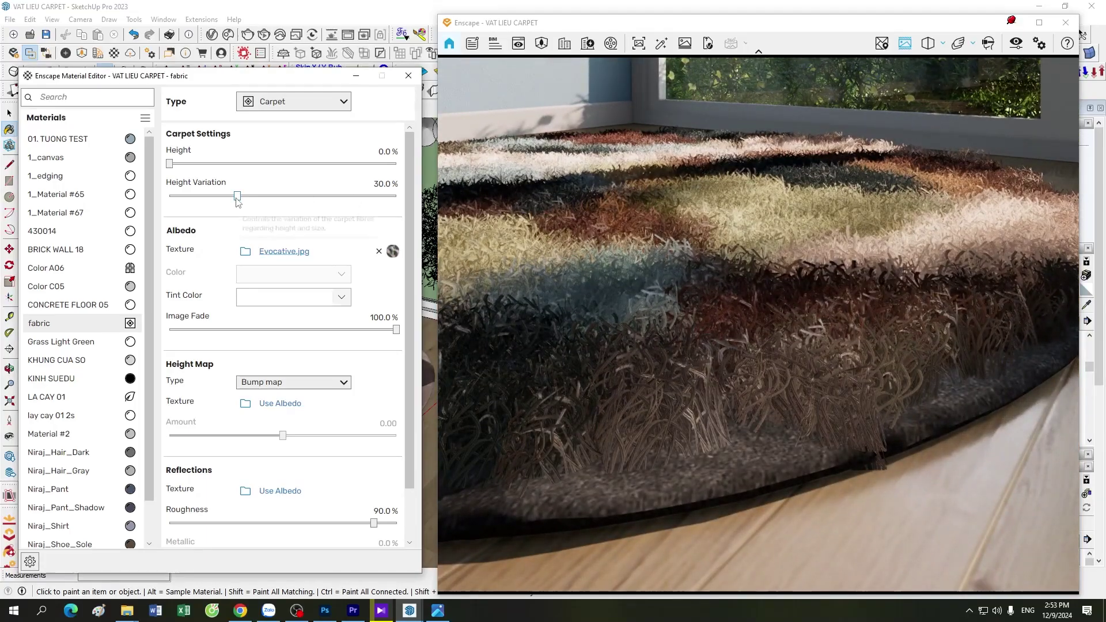
Drop the carpet Height Variation to 0%, then raise it to 100% for shaggy fibres.
{"action": "left_click_drag", "start_coordinate": [237, 196], "coordinate": [167, 196]}
{"action": "scroll", "coordinate": [771, 335], "scroll_direction": "down", "scroll_amount": 3}
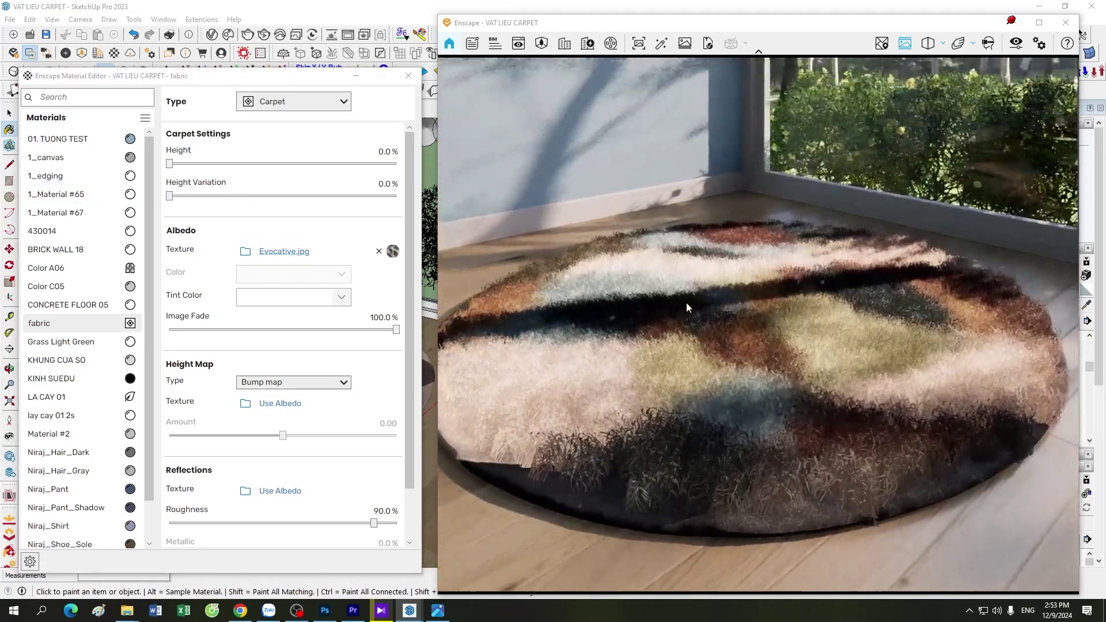
{"action": "scroll", "coordinate": [682, 412], "scroll_direction": "up", "scroll_amount": 3}
{"action": "scroll", "coordinate": [684, 412], "scroll_direction": "down", "scroll_amount": 3}
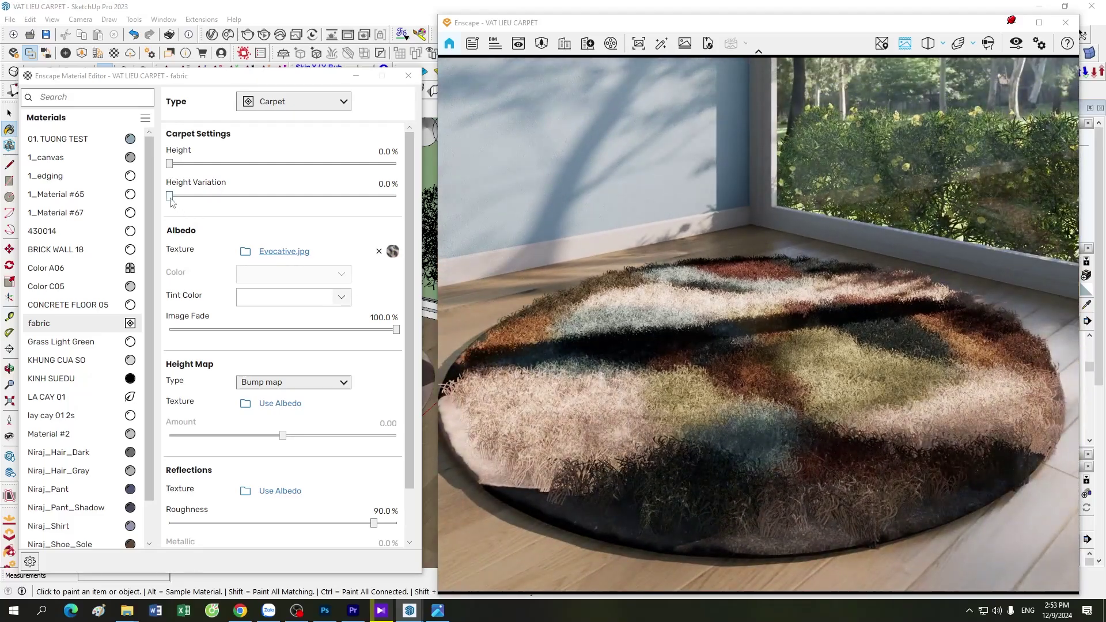
{"action": "left_click_drag", "start_coordinate": [169, 196], "coordinate": [396, 196]}
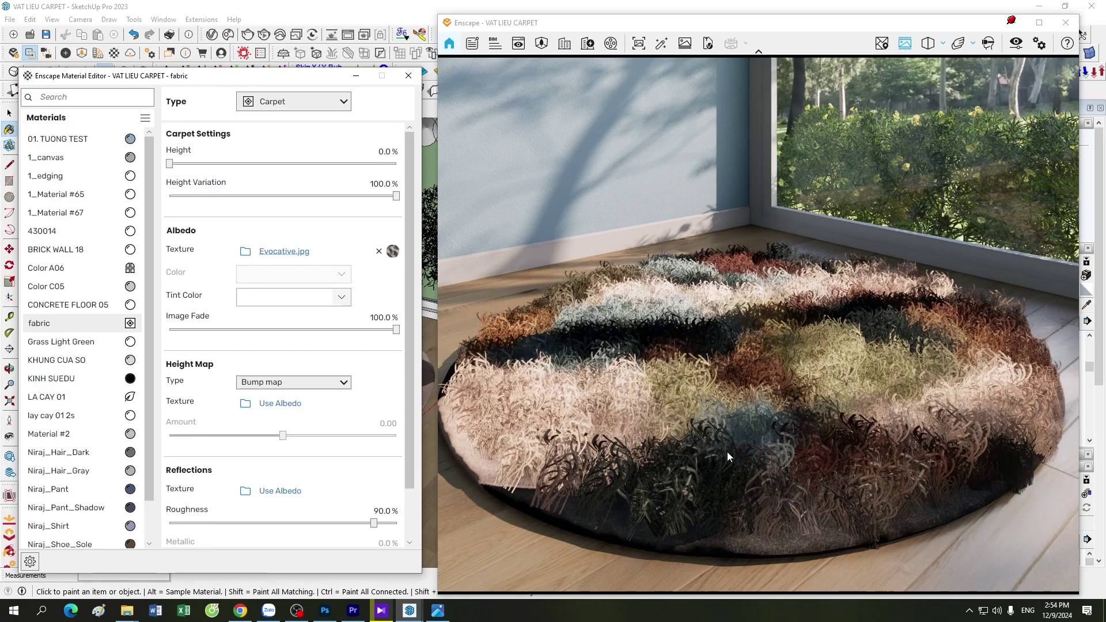
{"action": "left_click_drag", "start_coordinate": [727, 452], "coordinate": [727, 449]}
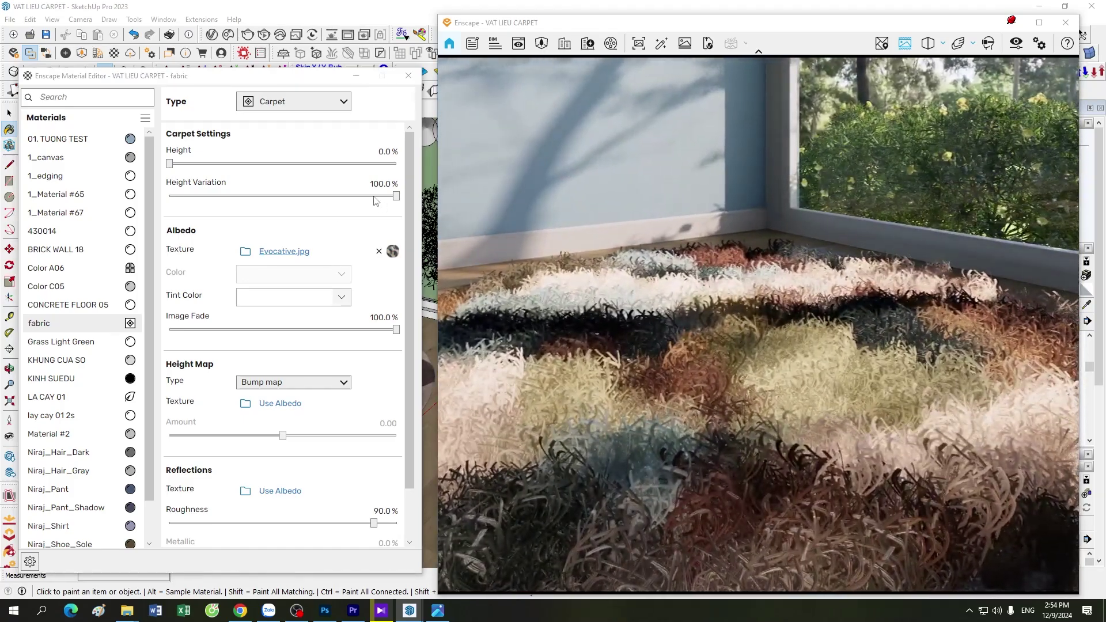
{"action": "left_click", "coordinate": [297, 188]}
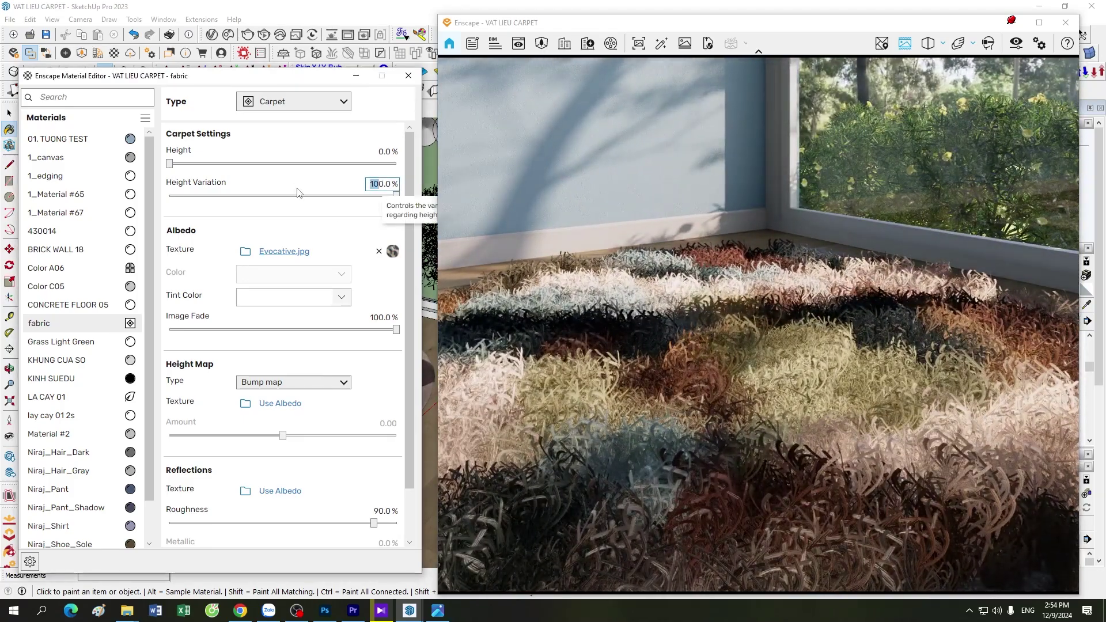
Enter 20% for the carpet Height Variation and orbit closer around the round rug.
{"action": "type", "text": "2"}
{"action": "left_click_drag", "start_coordinate": [599, 293], "coordinate": [634, 317]}
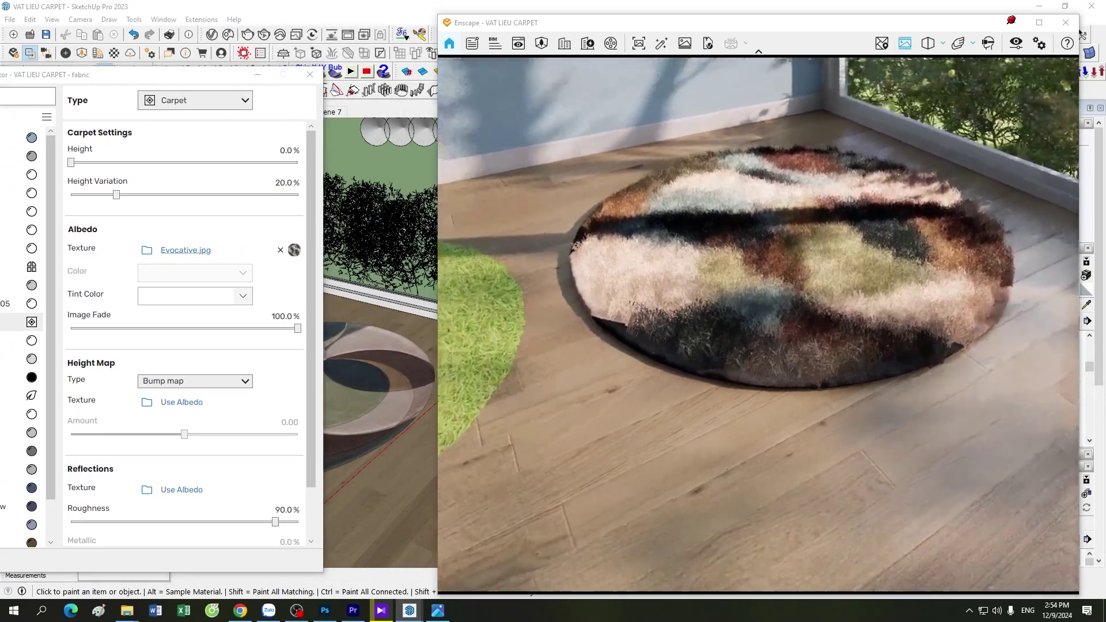
{"action": "left_click_drag", "start_coordinate": [678, 381], "coordinate": [723, 356]}
{"action": "scroll", "coordinate": [723, 356], "scroll_direction": "up", "scroll_amount": 5}
{"action": "scroll", "coordinate": [723, 357], "scroll_direction": "down", "scroll_amount": 5}
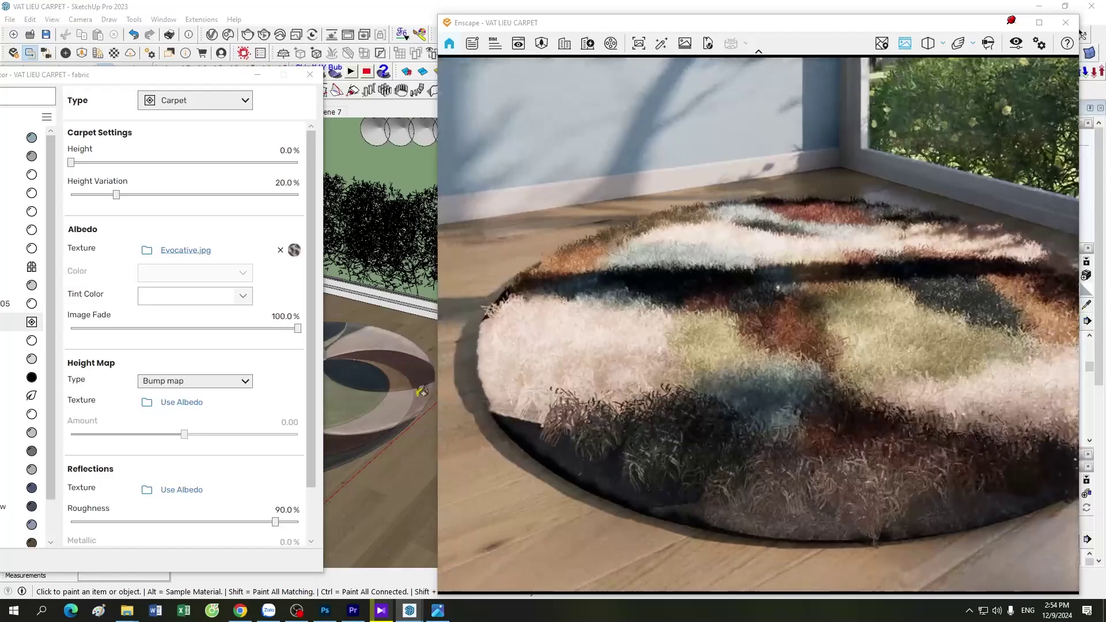
Reopen the fabric material settings and orbit to view the carpet from the side.
{"action": "left_click", "coordinate": [247, 429]}
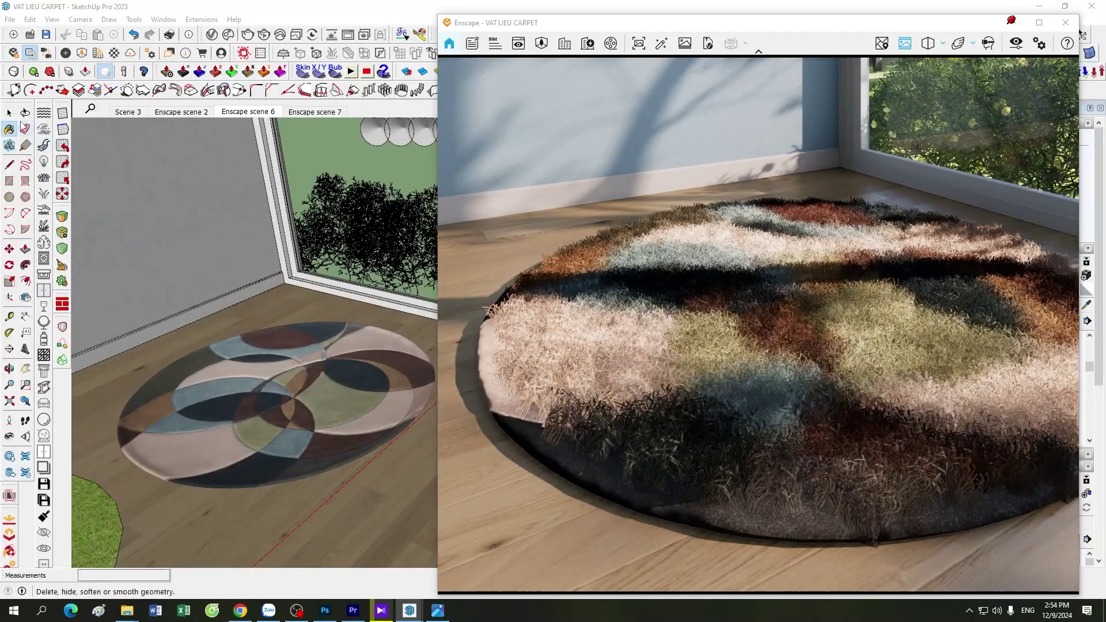
{"action": "key", "text": "space"}
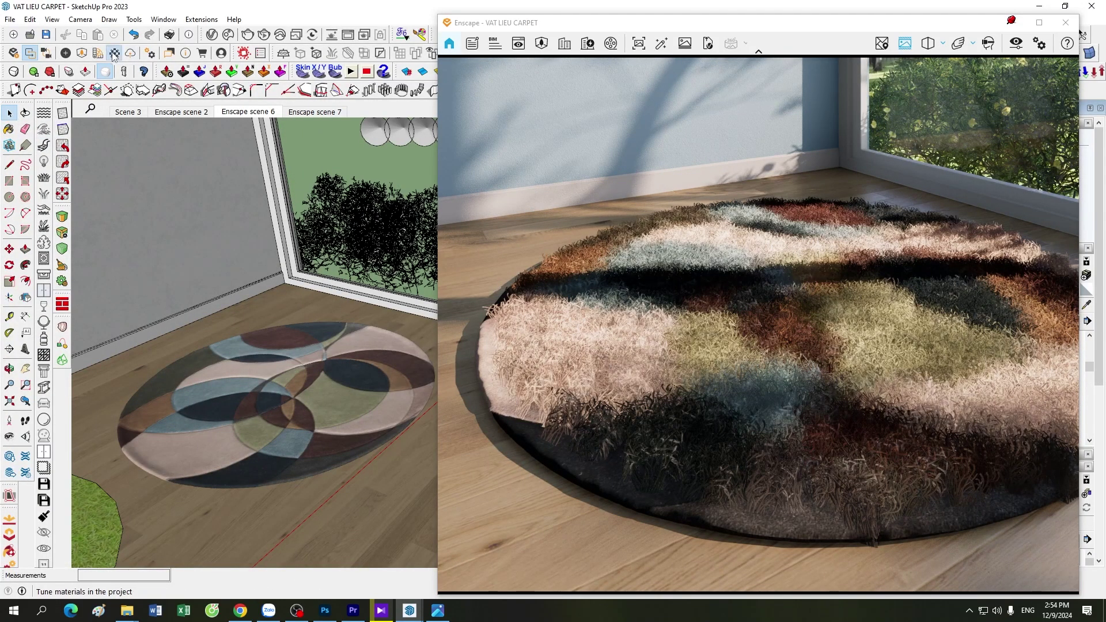
{"action": "left_click", "coordinate": [115, 53]}
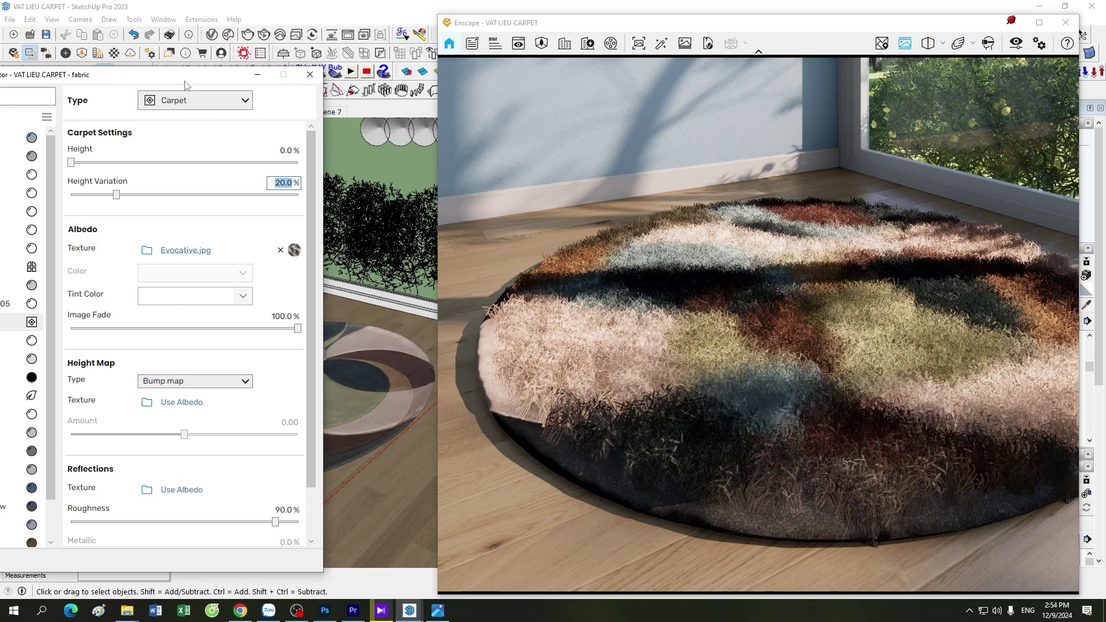
{"action": "left_click_drag", "start_coordinate": [184, 81], "coordinate": [237, 58]}
{"action": "left_click_drag", "start_coordinate": [704, 375], "coordinate": [806, 369]}
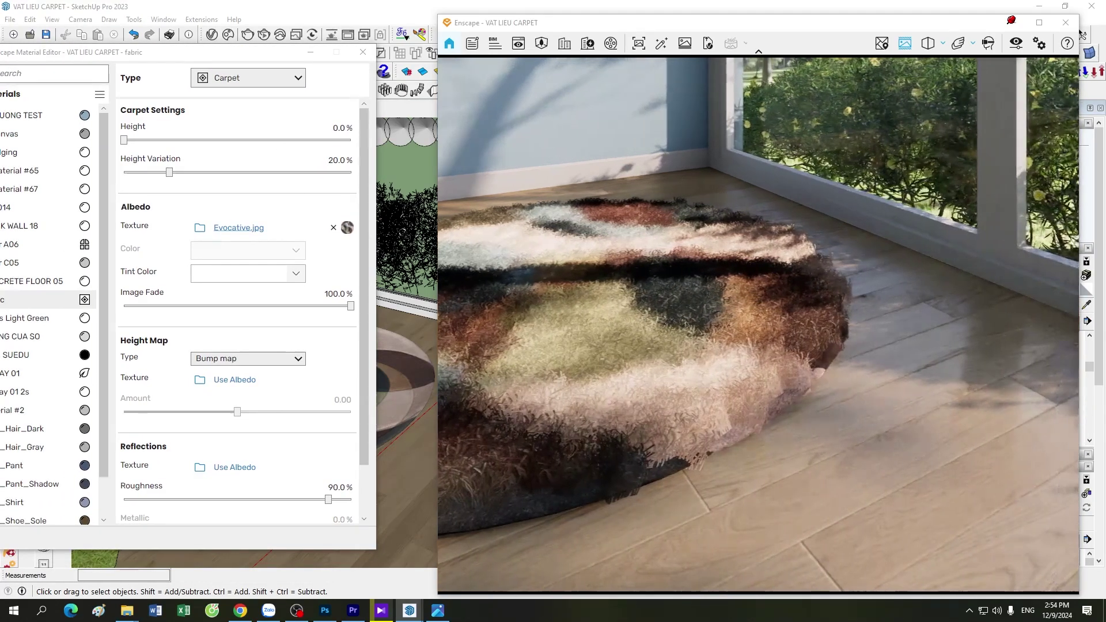
{"action": "scroll", "coordinate": [365, 435], "scroll_direction": "down", "scroll_amount": 2}
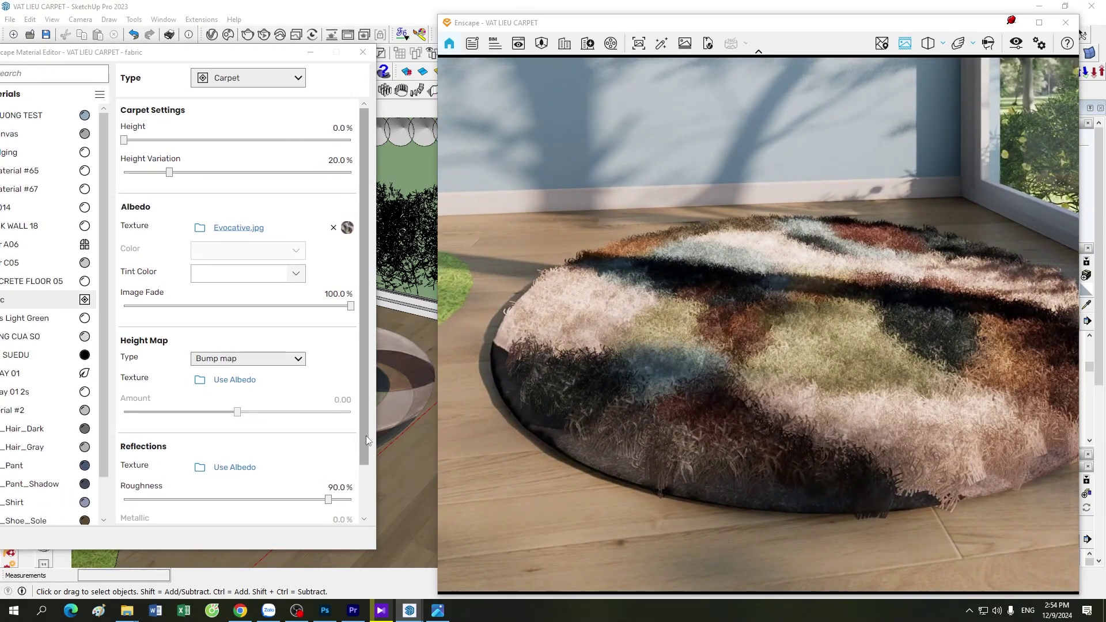
{"action": "mouse_move", "coordinate": [339, 512]}
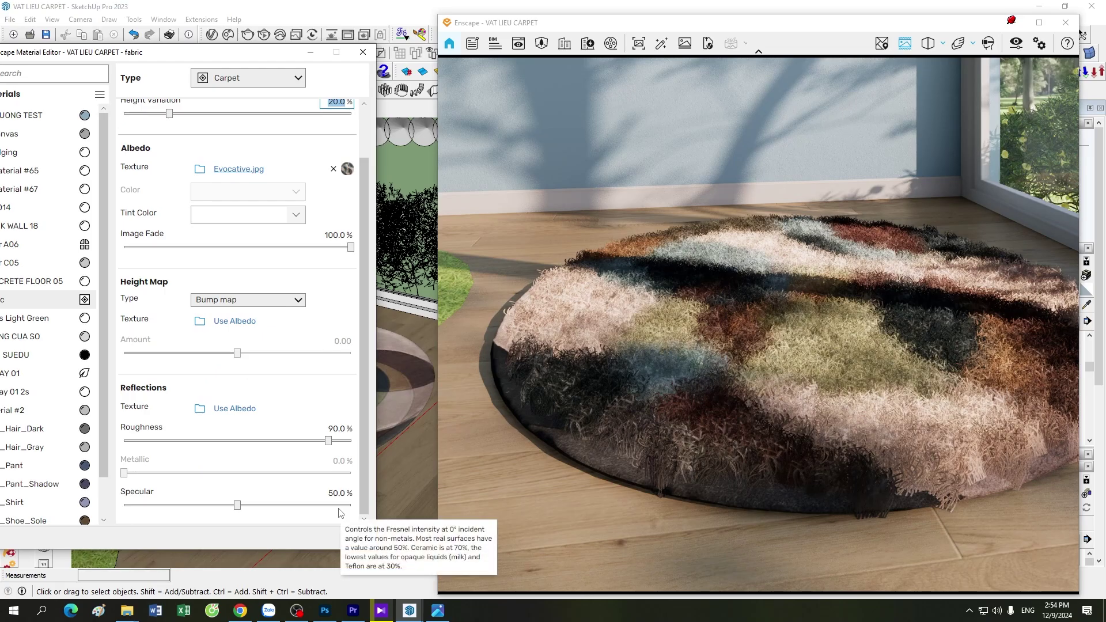
{"action": "left_click", "coordinate": [644, 455]}
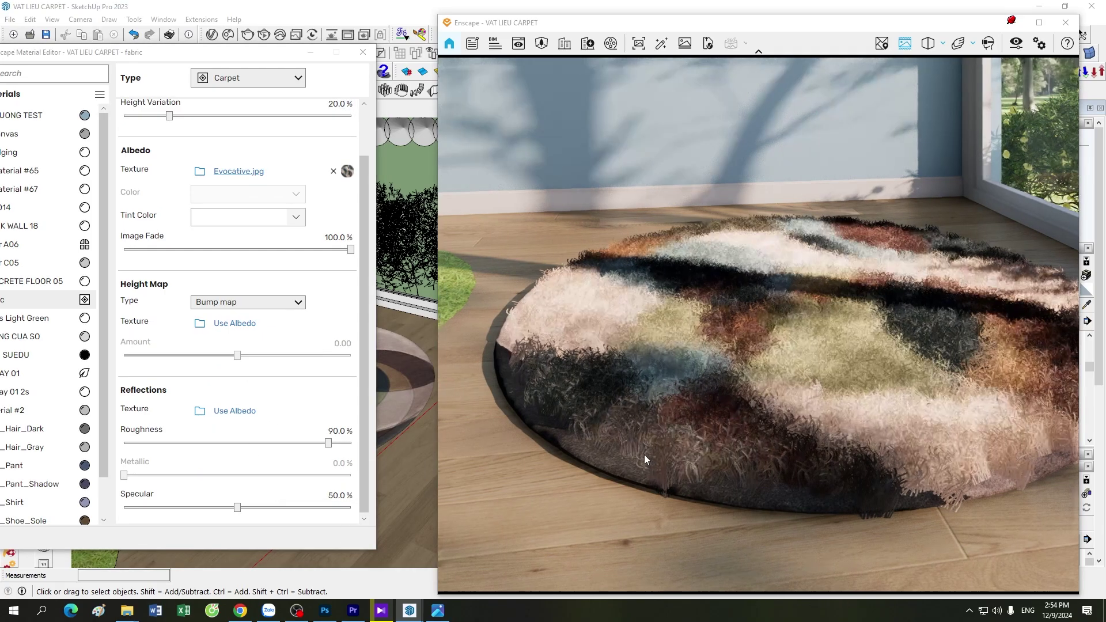
{"action": "right_click_drag", "start_coordinate": [644, 454], "coordinate": [671, 452]}
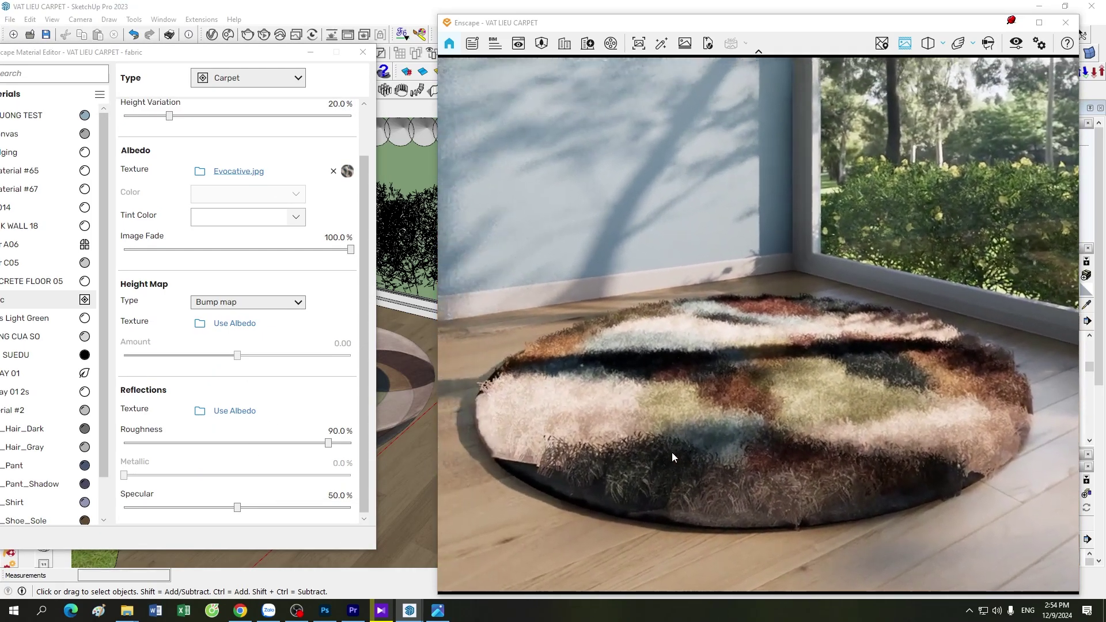
{"action": "scroll", "coordinate": [671, 452], "scroll_direction": "up", "scroll_amount": 5}
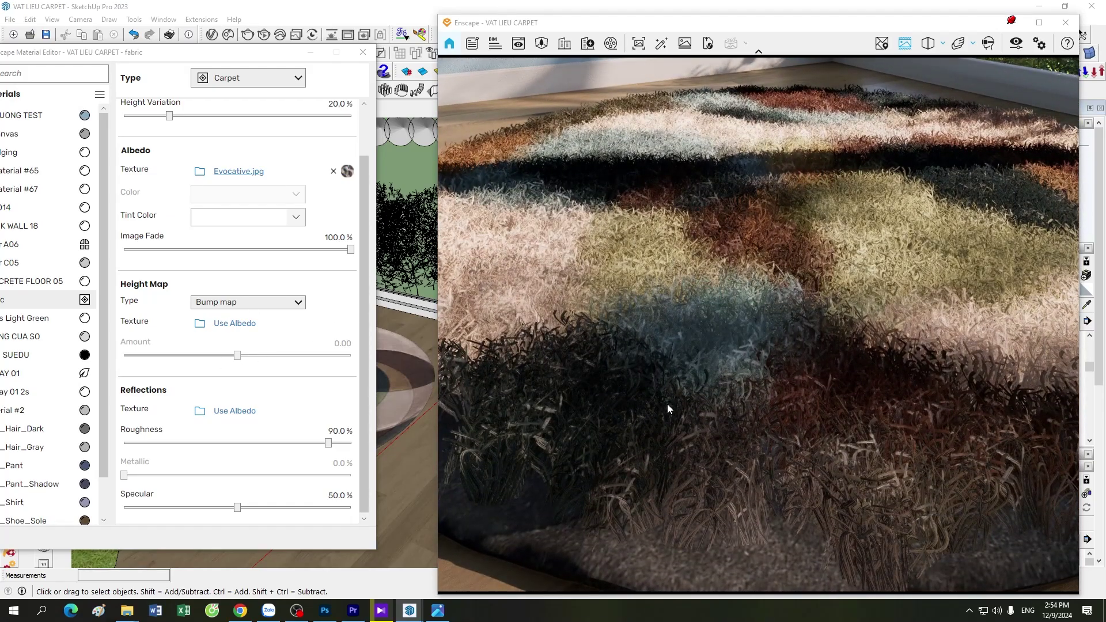
{"action": "scroll", "coordinate": [667, 403], "scroll_direction": "down", "scroll_amount": 5}
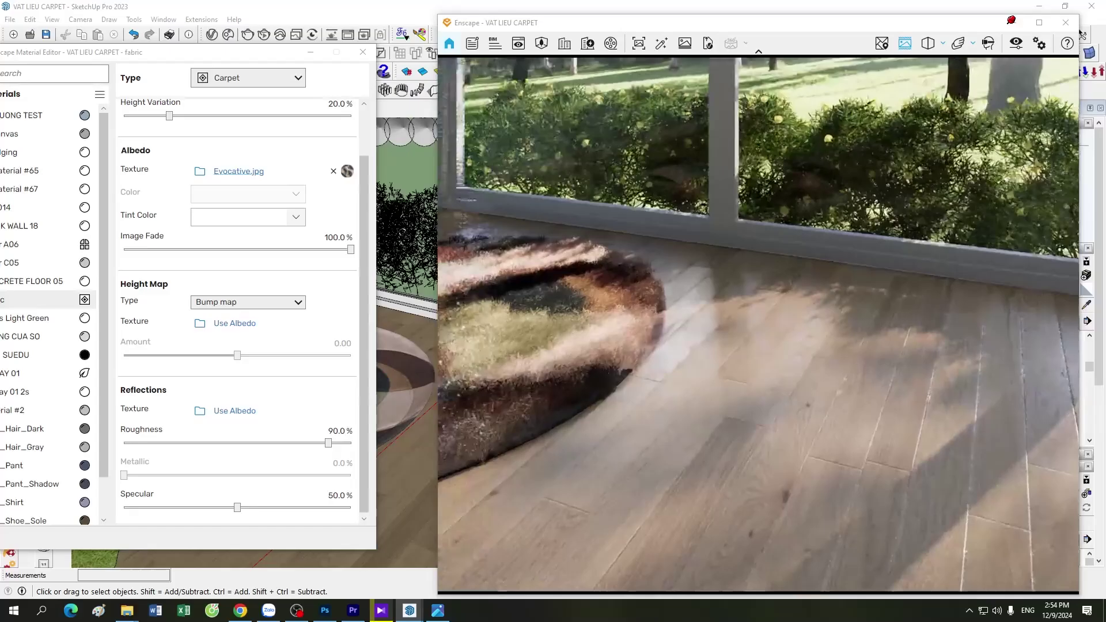
{"action": "scroll", "coordinate": [677, 403], "scroll_direction": "up", "scroll_amount": 5}
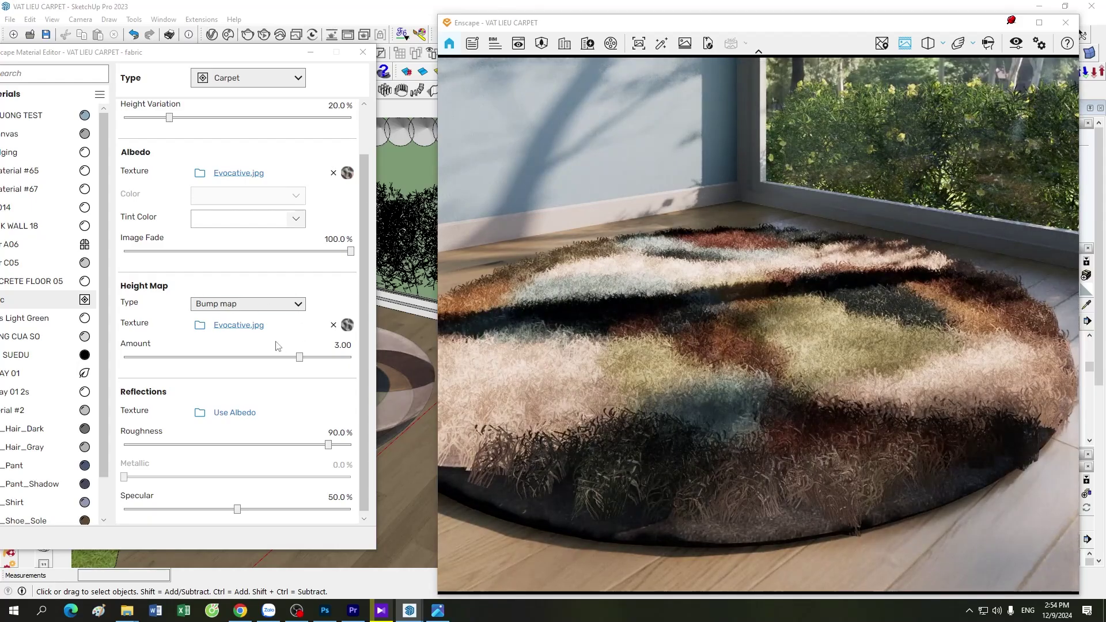
{"action": "left_click", "coordinate": [334, 324]}
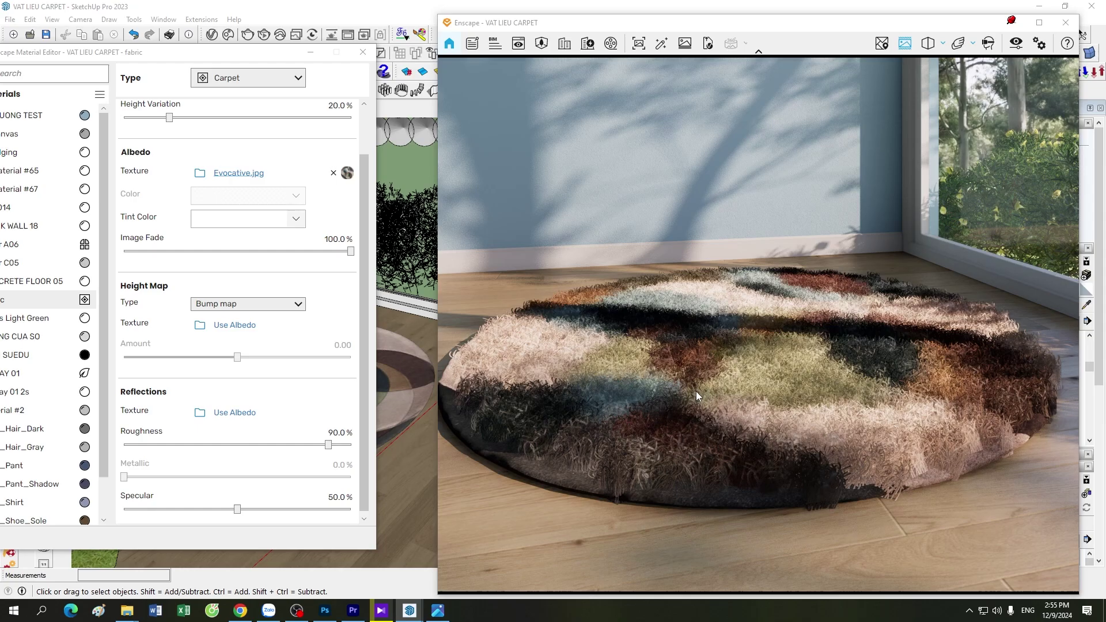
{"action": "scroll", "coordinate": [696, 392], "scroll_direction": "up", "scroll_amount": 5}
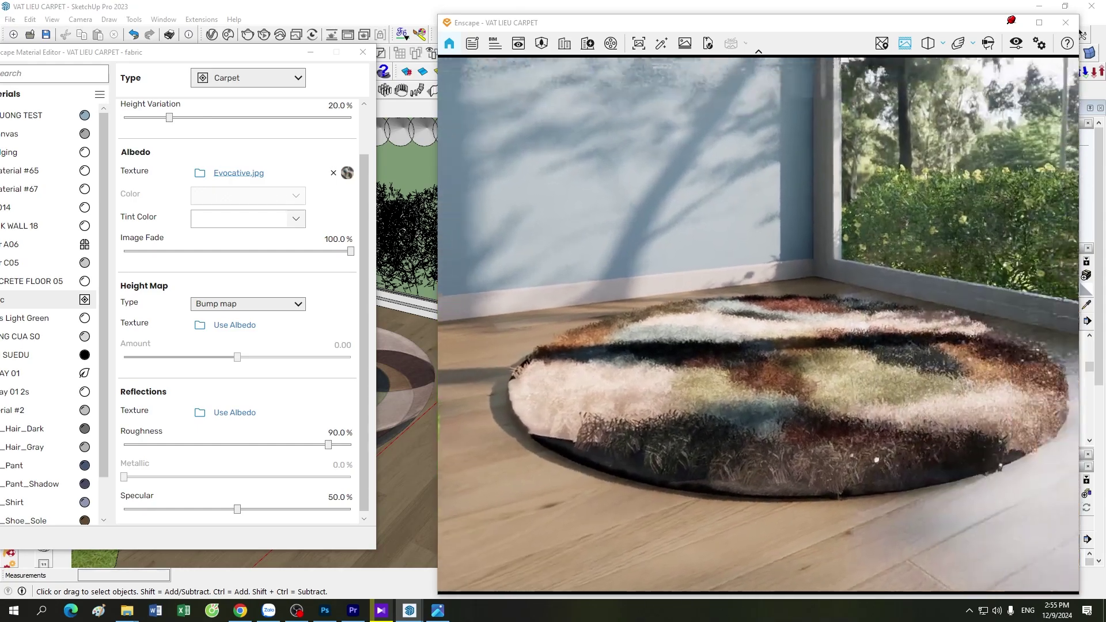
{"action": "scroll", "coordinate": [718, 403], "scroll_direction": "down", "scroll_amount": 5}
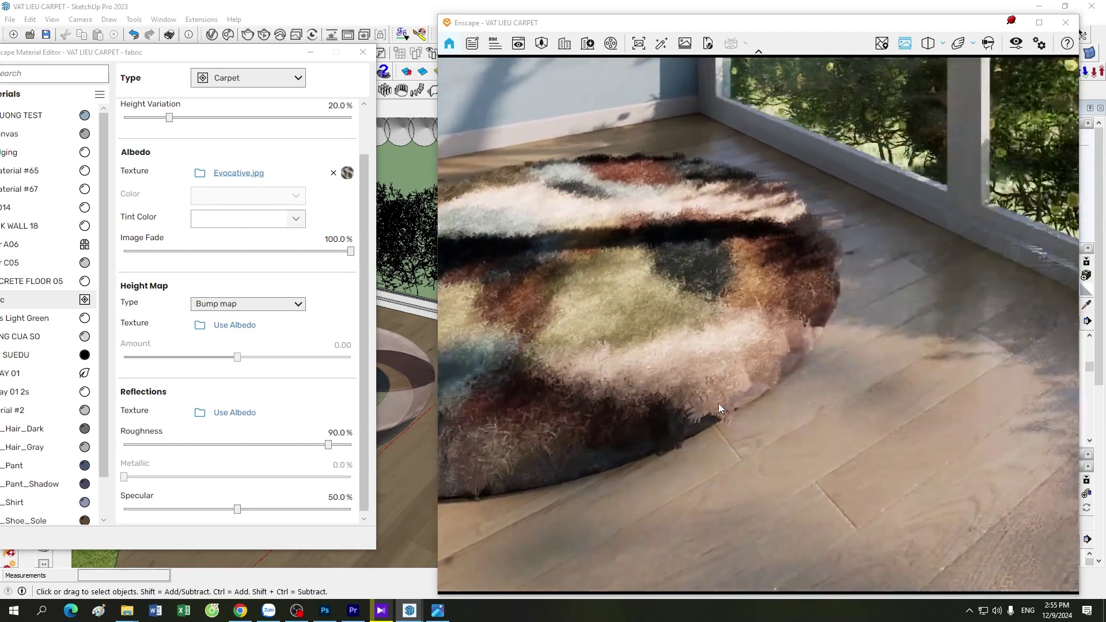
{"action": "scroll", "coordinate": [714, 397], "scroll_direction": "up", "scroll_amount": 3}
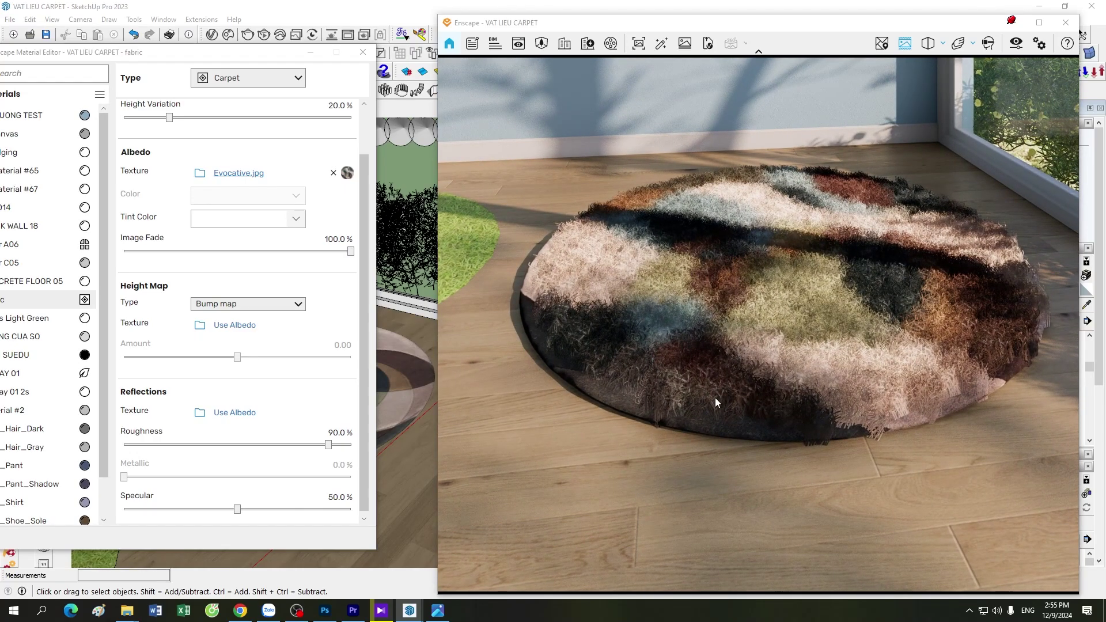
{"action": "scroll", "coordinate": [714, 398], "scroll_direction": "up", "scroll_amount": 3}
{"action": "scroll", "coordinate": [738, 395], "scroll_direction": "up", "scroll_amount": 2}
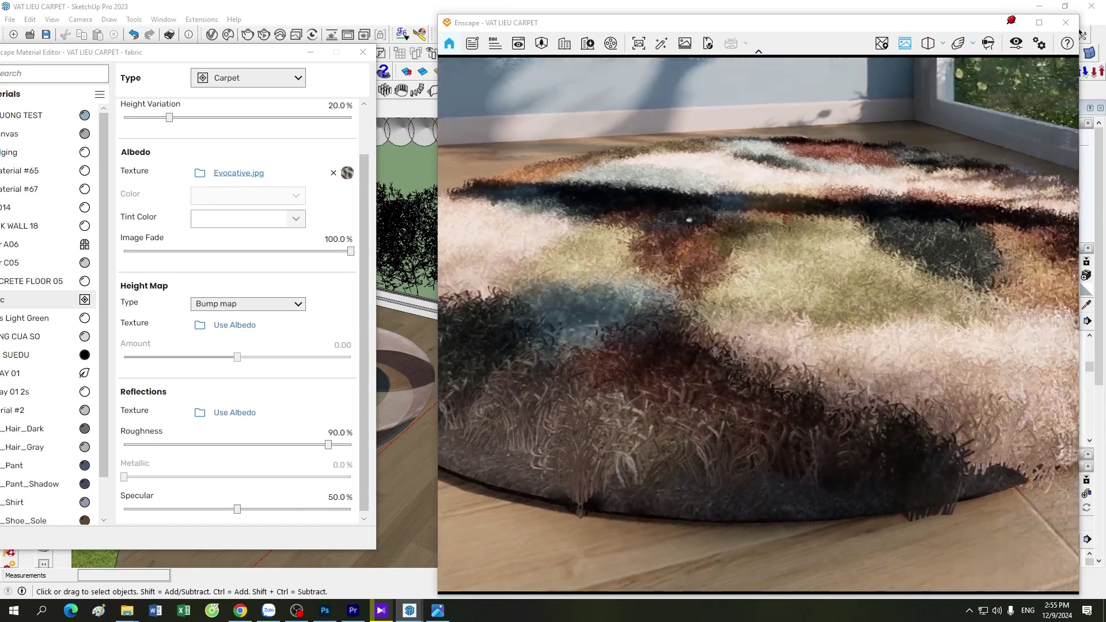
{"action": "scroll", "coordinate": [759, 395], "scroll_direction": "up", "scroll_amount": 2}
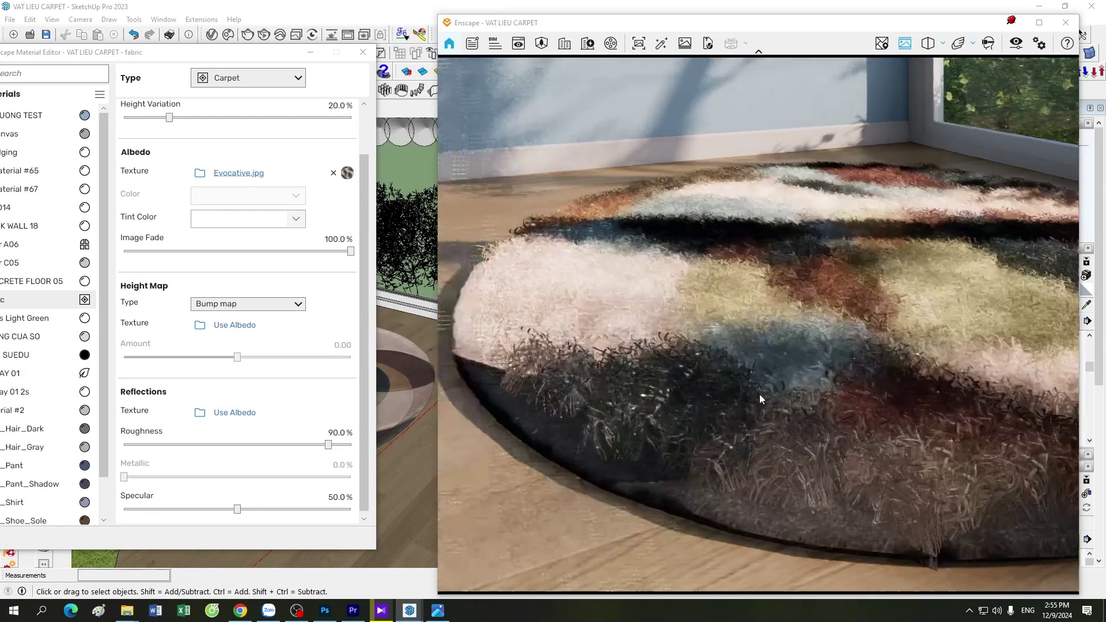
{"action": "scroll", "coordinate": [759, 394], "scroll_direction": "down", "scroll_amount": 3}
{"action": "scroll", "coordinate": [759, 394], "scroll_direction": "up", "scroll_amount": 2}
{"action": "scroll", "coordinate": [756, 393], "scroll_direction": "up", "scroll_amount": 1}
{"action": "scroll", "coordinate": [755, 392], "scroll_direction": "up", "scroll_amount": 2}
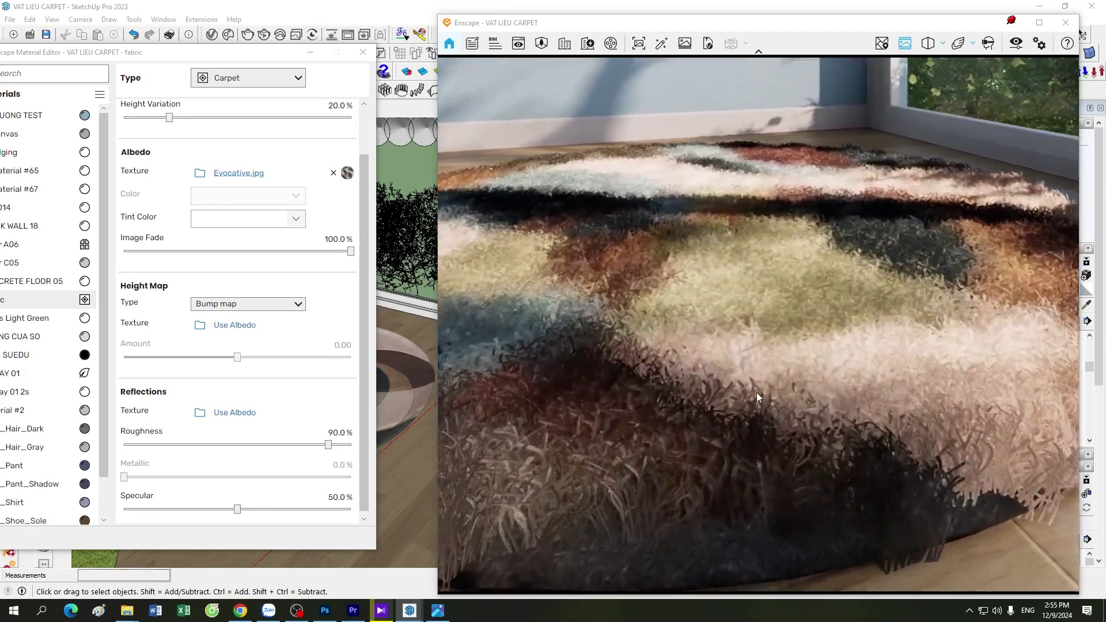
{"action": "scroll", "coordinate": [756, 392], "scroll_direction": "down", "scroll_amount": 2}
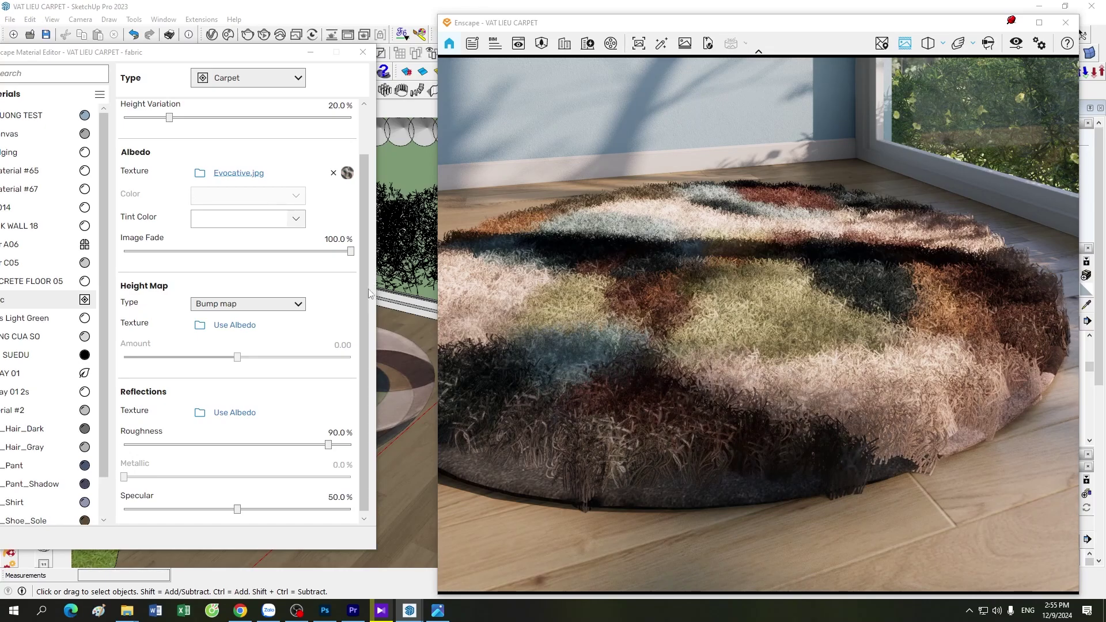
{"action": "scroll", "coordinate": [368, 289], "scroll_direction": "up", "scroll_amount": 2}
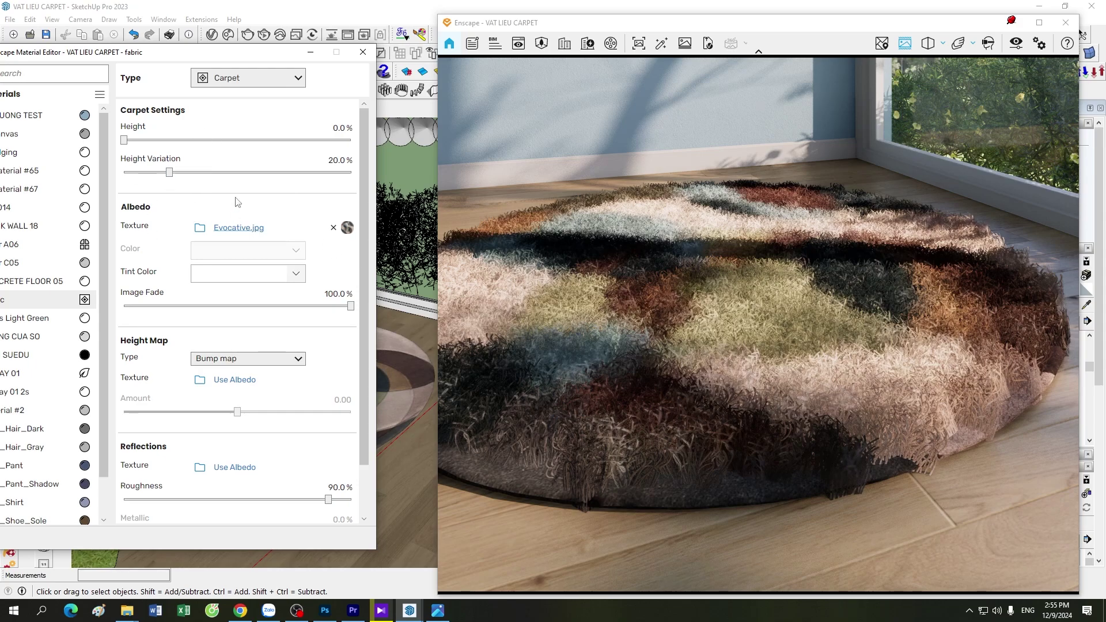
{"action": "scroll", "coordinate": [659, 332], "scroll_direction": "up", "scroll_amount": 2}
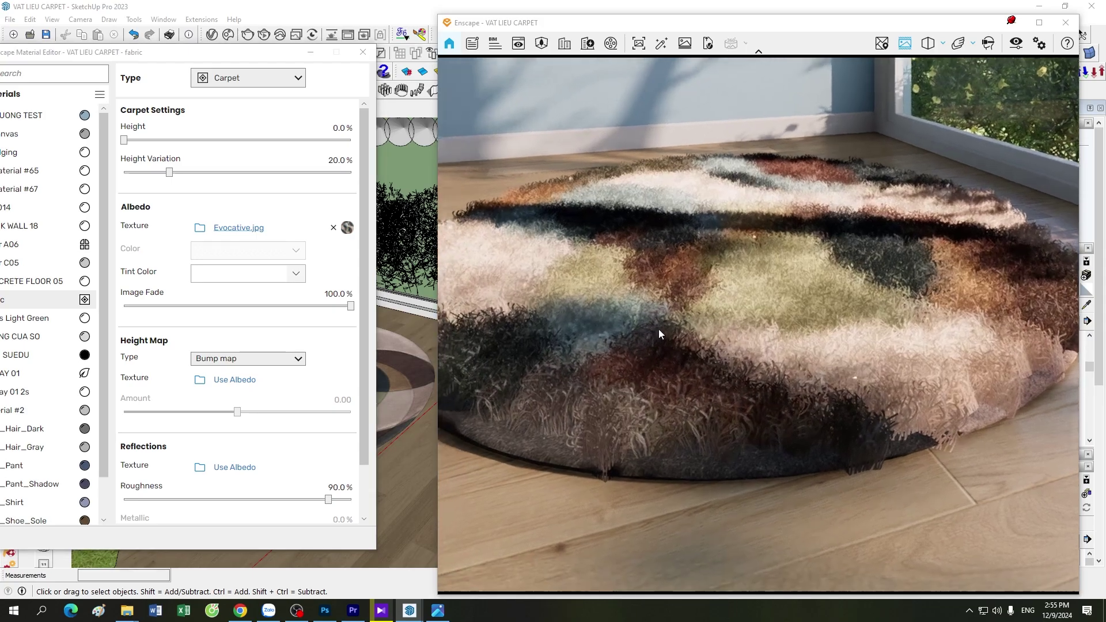
{"action": "scroll", "coordinate": [658, 330], "scroll_direction": "down", "scroll_amount": 3}
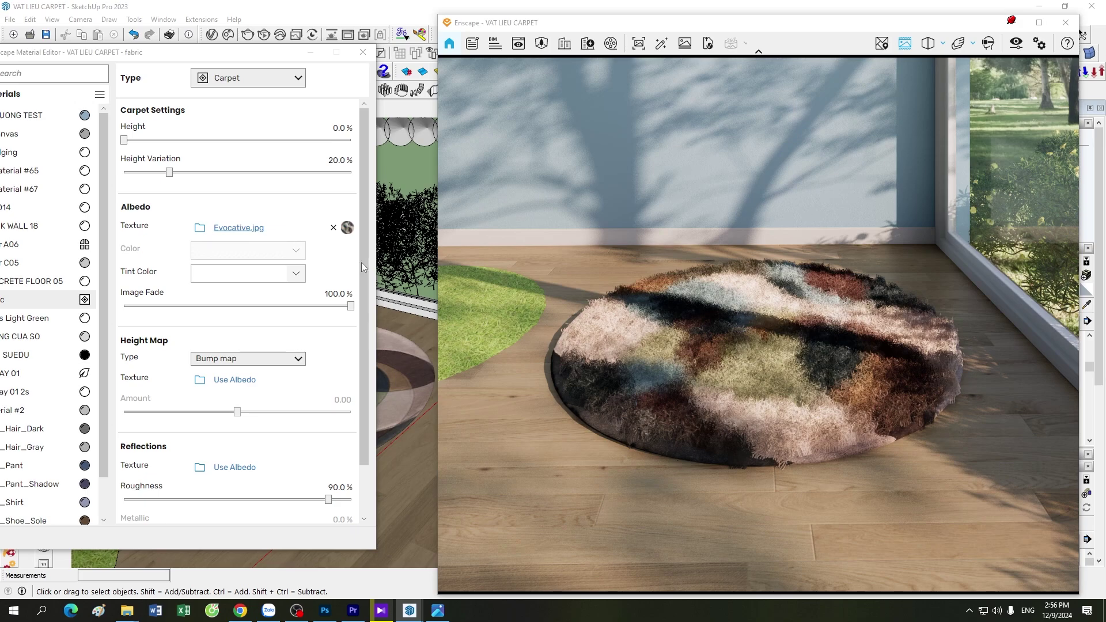
{"action": "left_click_drag", "start_coordinate": [211, 61], "coordinate": [268, 68]}
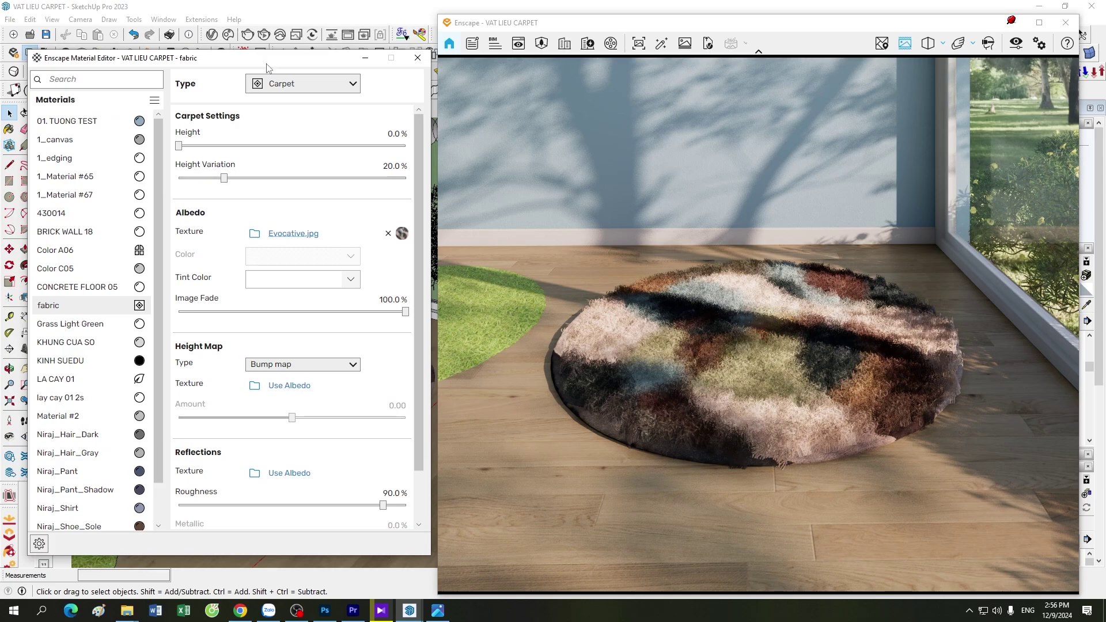
{"action": "scroll", "coordinate": [749, 393], "scroll_direction": "up", "scroll_amount": 5}
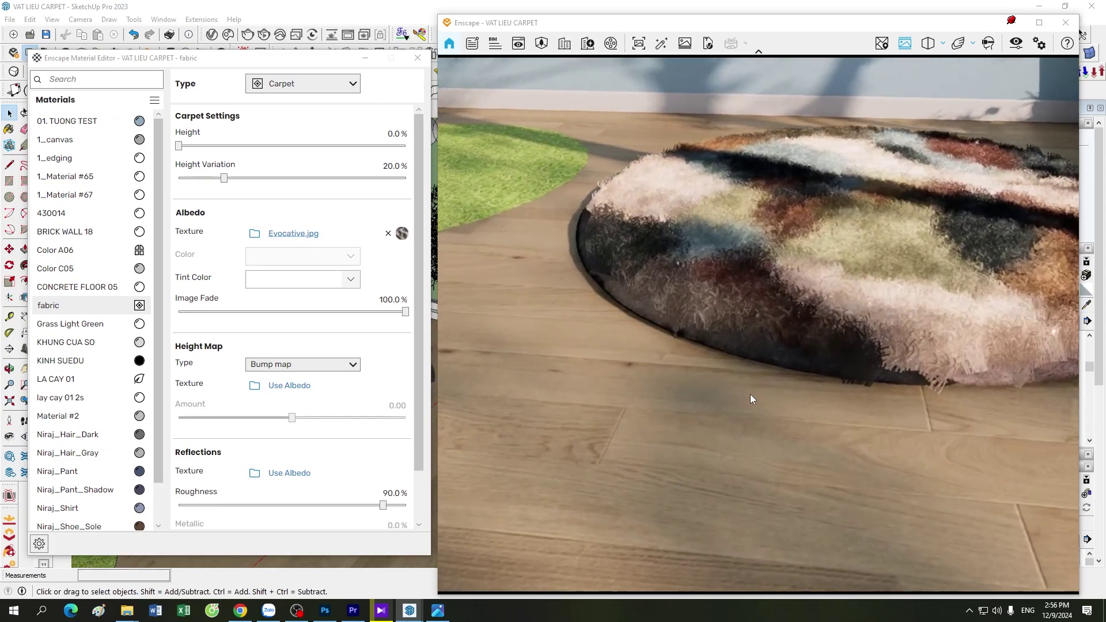
{"action": "scroll", "coordinate": [837, 378], "scroll_direction": "up", "scroll_amount": 5}
{"action": "scroll", "coordinate": [837, 381], "scroll_direction": "down", "scroll_amount": 3}
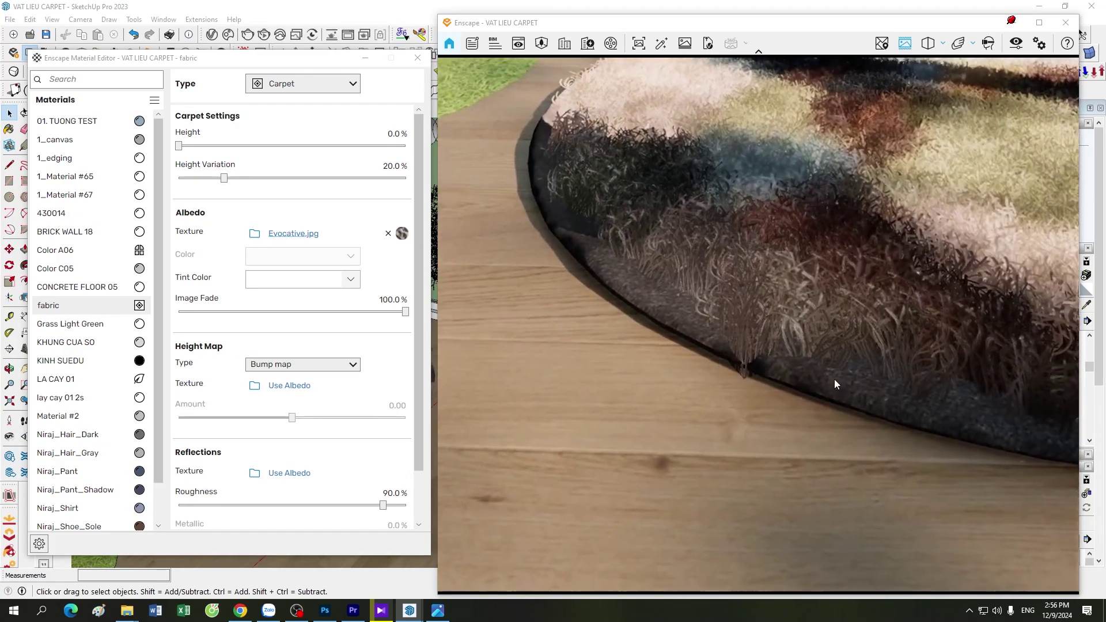
{"action": "scroll", "coordinate": [834, 379], "scroll_direction": "down", "scroll_amount": 3}
{"action": "scroll", "coordinate": [834, 375], "scroll_direction": "down", "scroll_amount": 3}
{"action": "scroll", "coordinate": [821, 354], "scroll_direction": "down", "scroll_amount": 2}
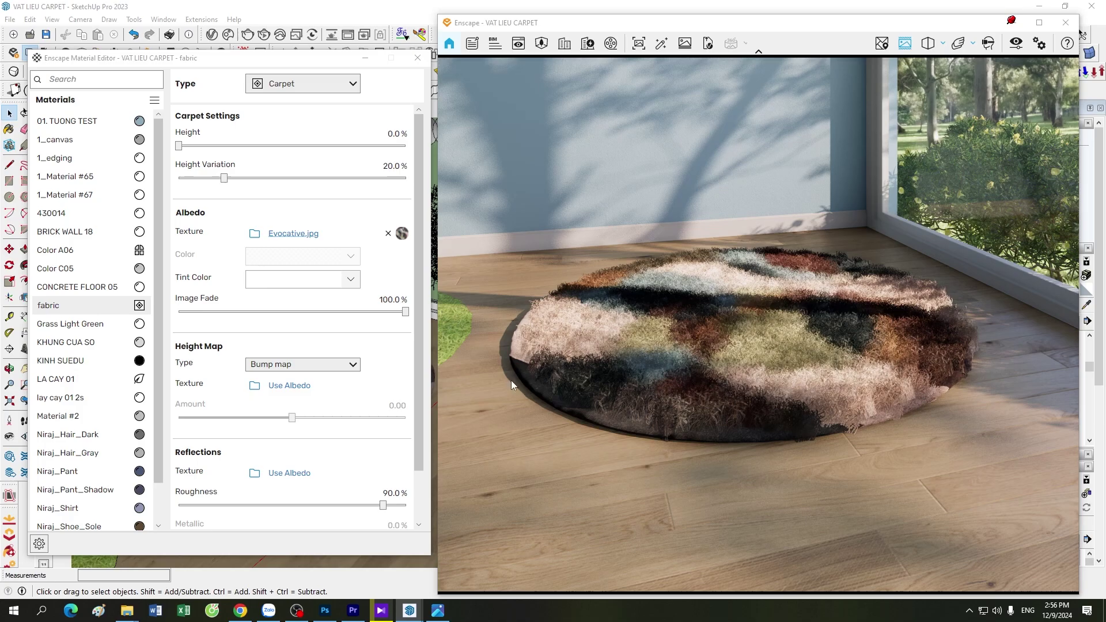
{"action": "left_click_drag", "start_coordinate": [259, 58], "coordinate": [239, 60]}
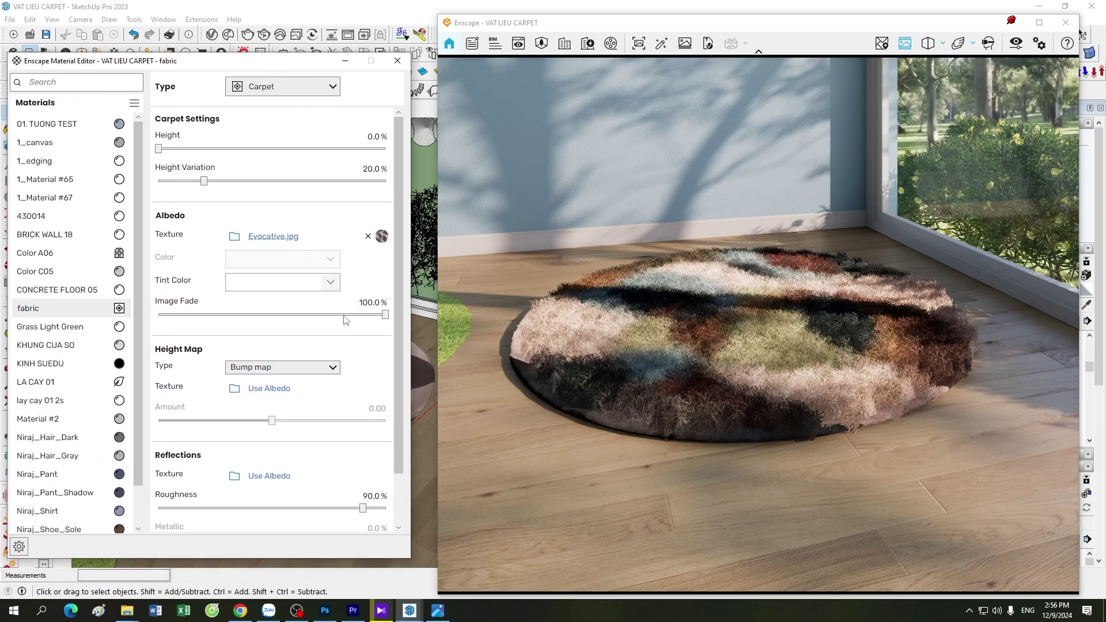
Try yellow-green, lavender and green tints on the fabric carpet, then settle on light grey.
{"action": "left_click", "coordinate": [331, 283]}
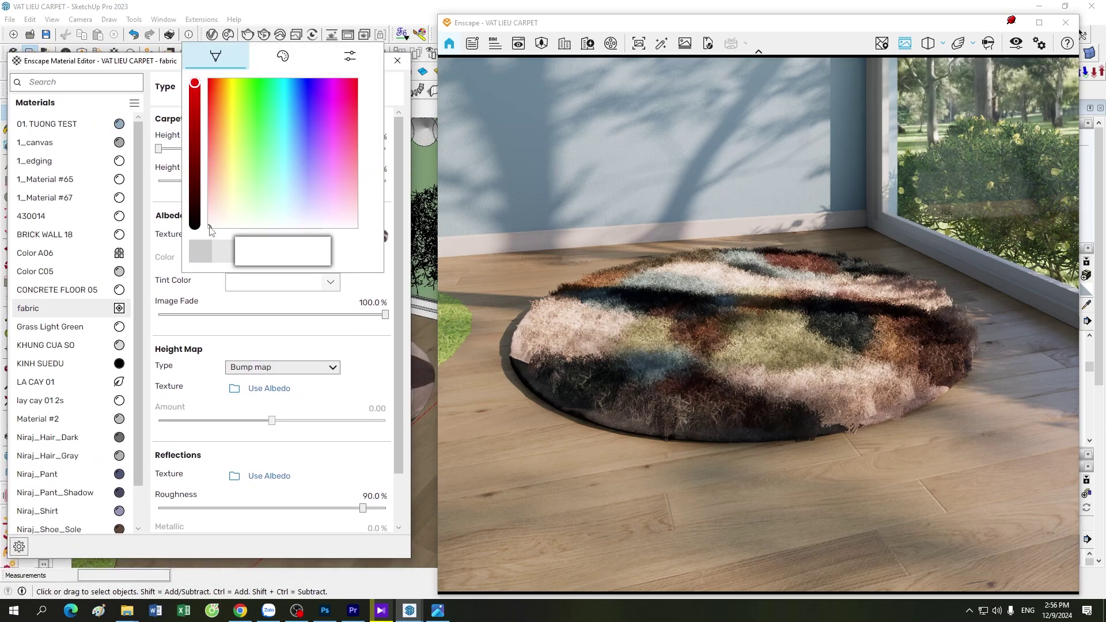
{"action": "left_click_drag", "start_coordinate": [284, 212], "coordinate": [240, 196]}
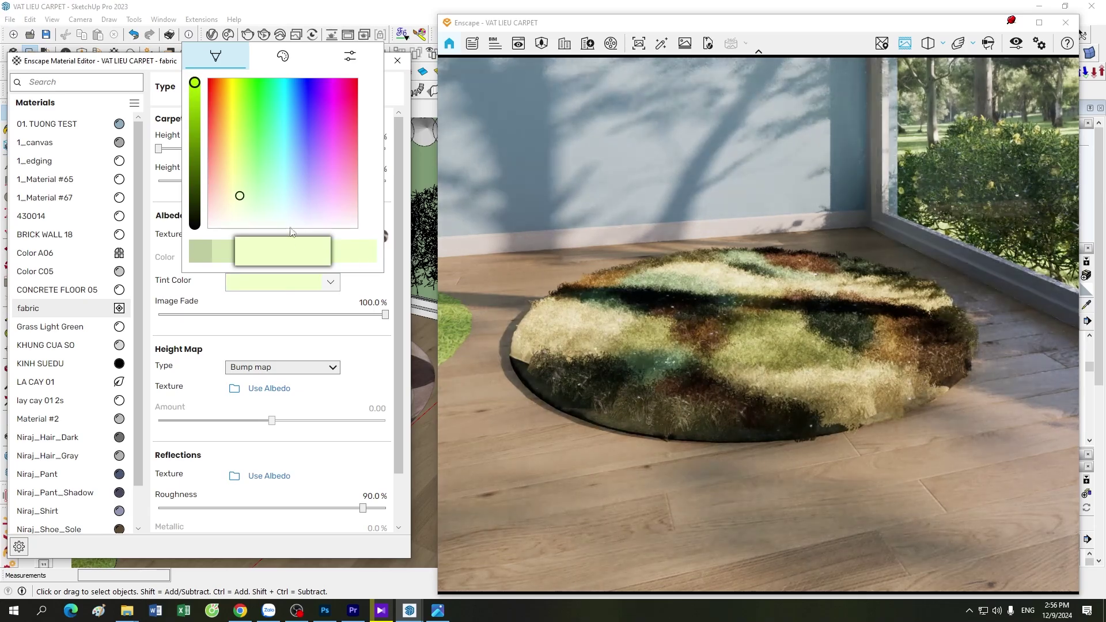
{"action": "left_click", "coordinate": [306, 198]}
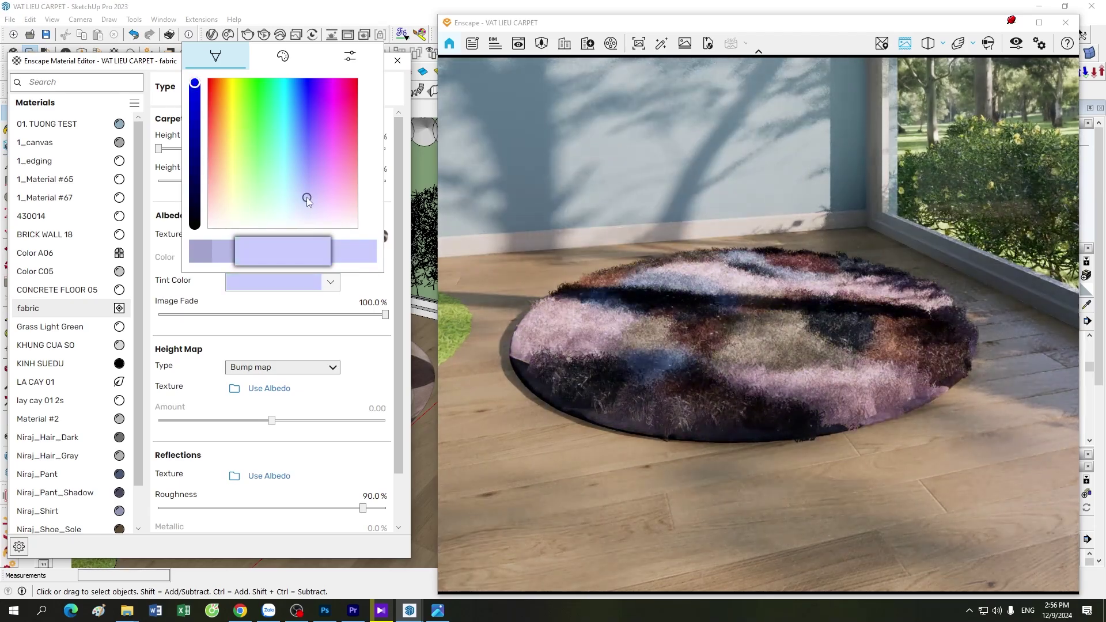
{"action": "mouse_move", "coordinate": [306, 197]}
{"action": "left_mouse_down"}
{"action": "mouse_move", "coordinate": [354, 185]}
{"action": "mouse_move", "coordinate": [249, 183]}
{"action": "mouse_move", "coordinate": [208, 227]}
{"action": "left_mouse_up"}
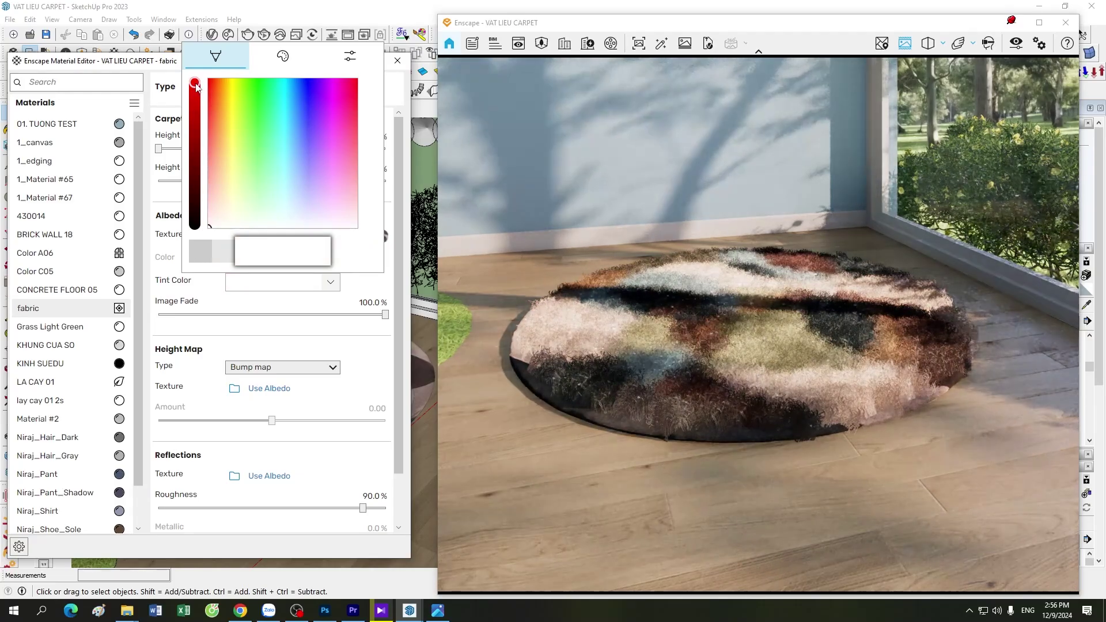
{"action": "left_click_drag", "start_coordinate": [197, 86], "coordinate": [196, 104]}
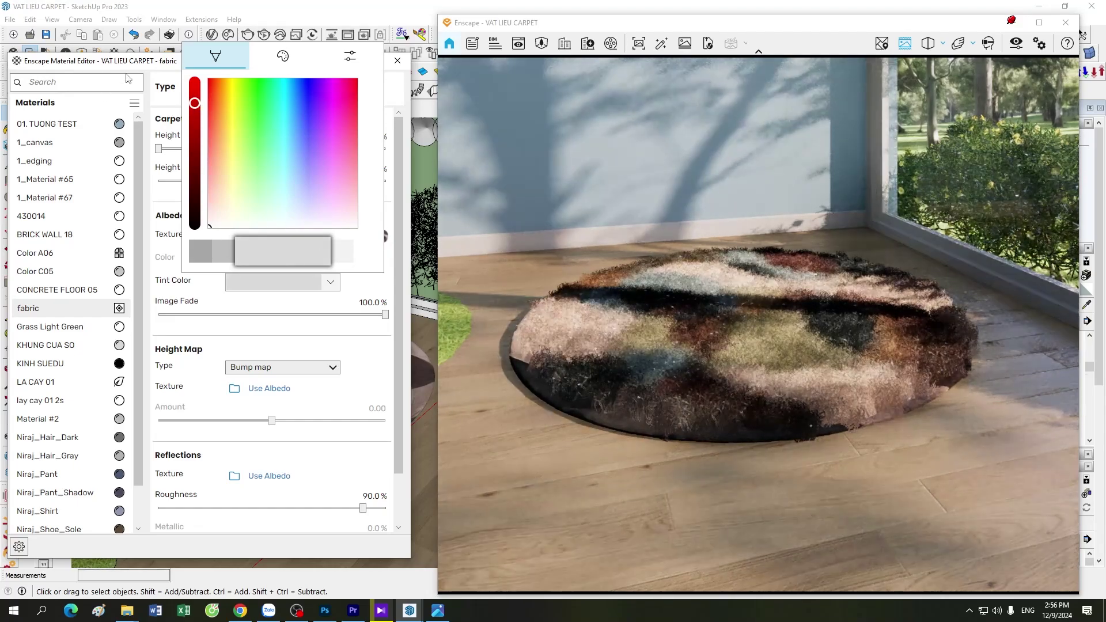
{"action": "left_click", "coordinate": [127, 79]}
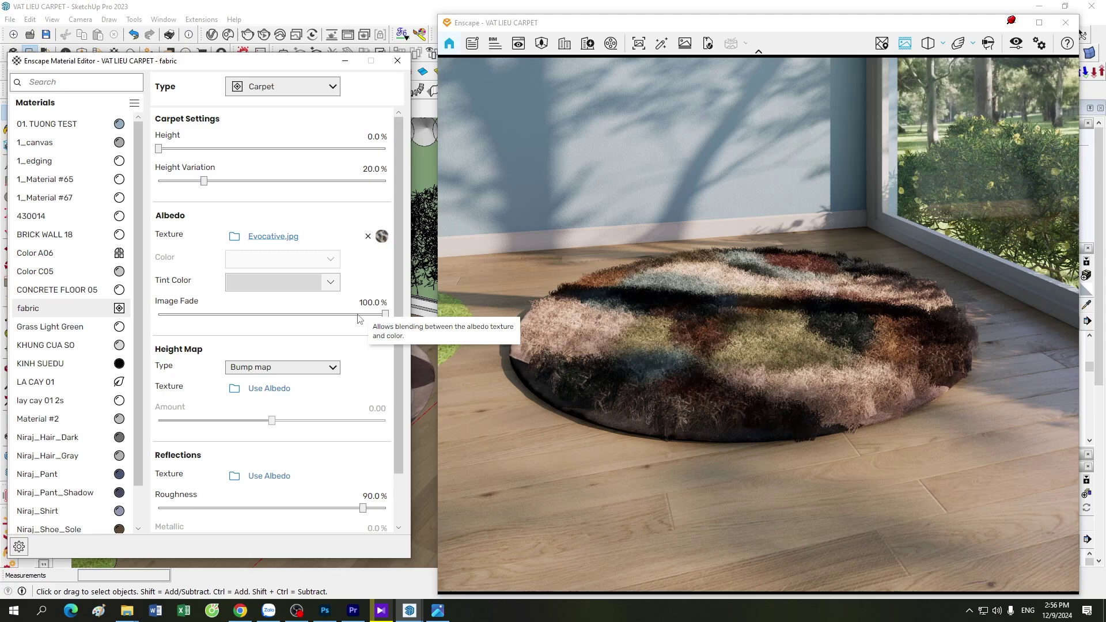
Orbit and zoom around the fluffy rug, then shift the view to centre the green rug.
{"action": "scroll", "coordinate": [779, 376], "scroll_direction": "down", "scroll_amount": 3}
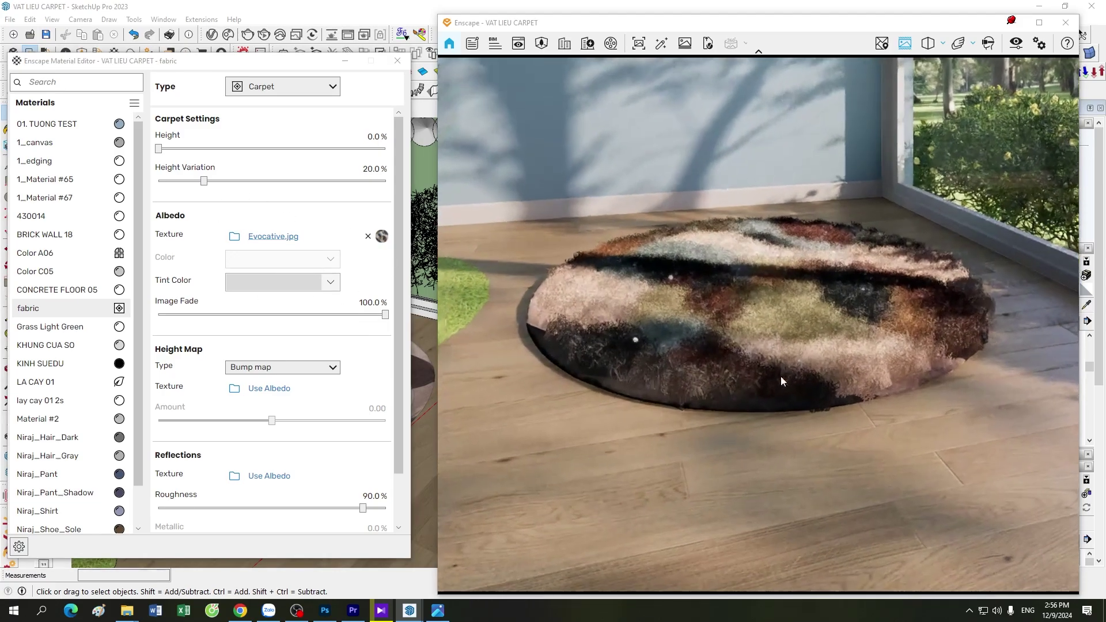
{"action": "scroll", "coordinate": [780, 375], "scroll_direction": "up", "scroll_amount": 8}
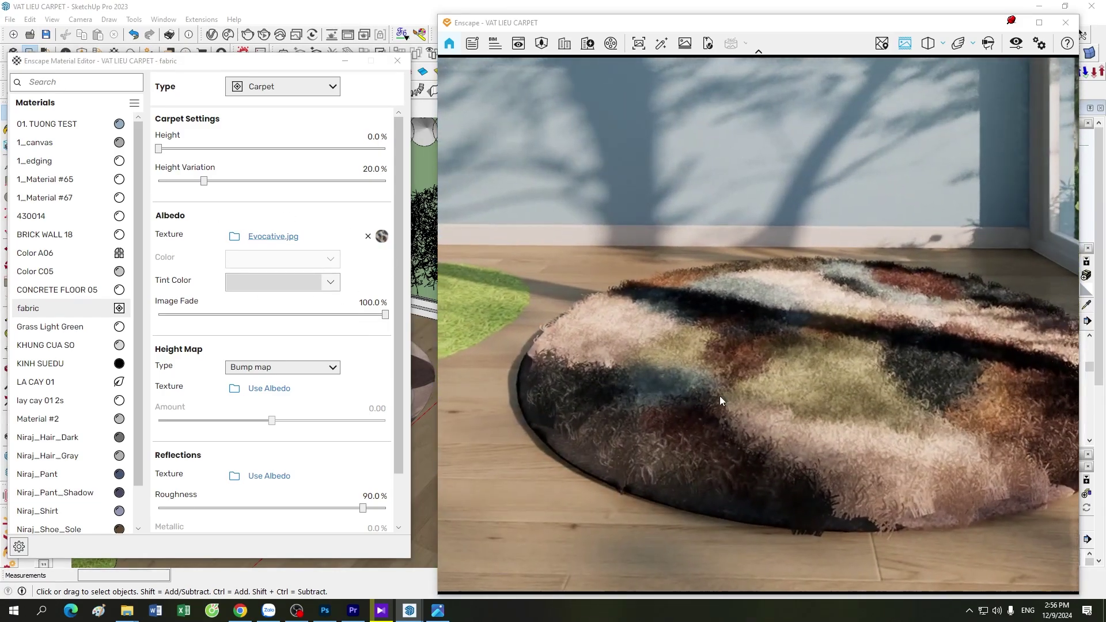
{"action": "scroll", "coordinate": [720, 396], "scroll_direction": "down", "scroll_amount": 5}
{"action": "scroll", "coordinate": [796, 406], "scroll_direction": "up", "scroll_amount": 3}
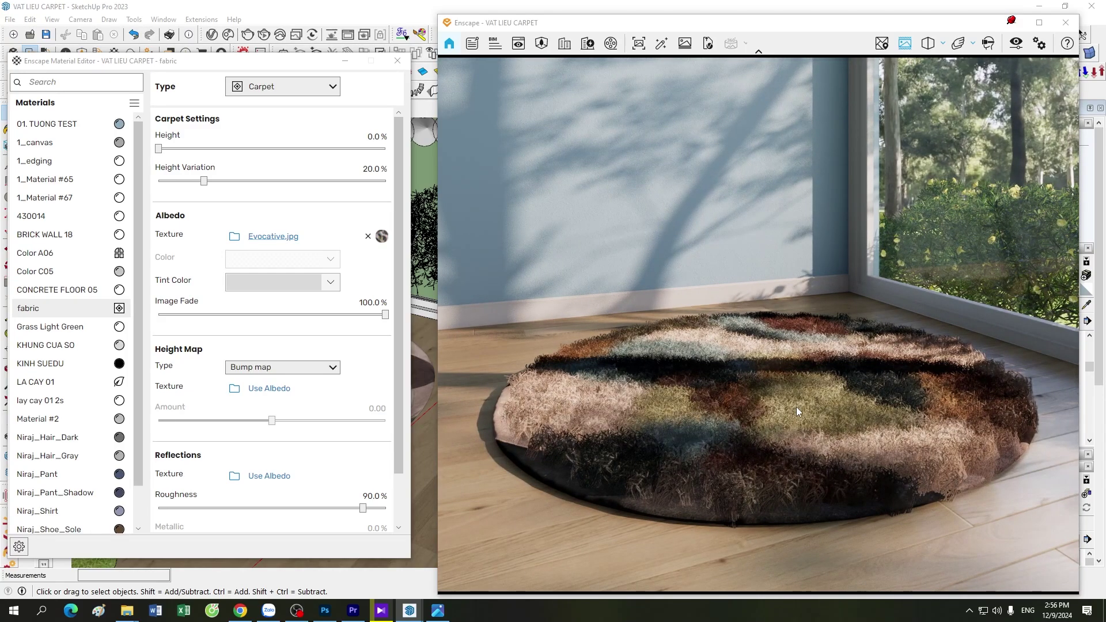
{"action": "scroll", "coordinate": [796, 407], "scroll_direction": "up", "scroll_amount": 3}
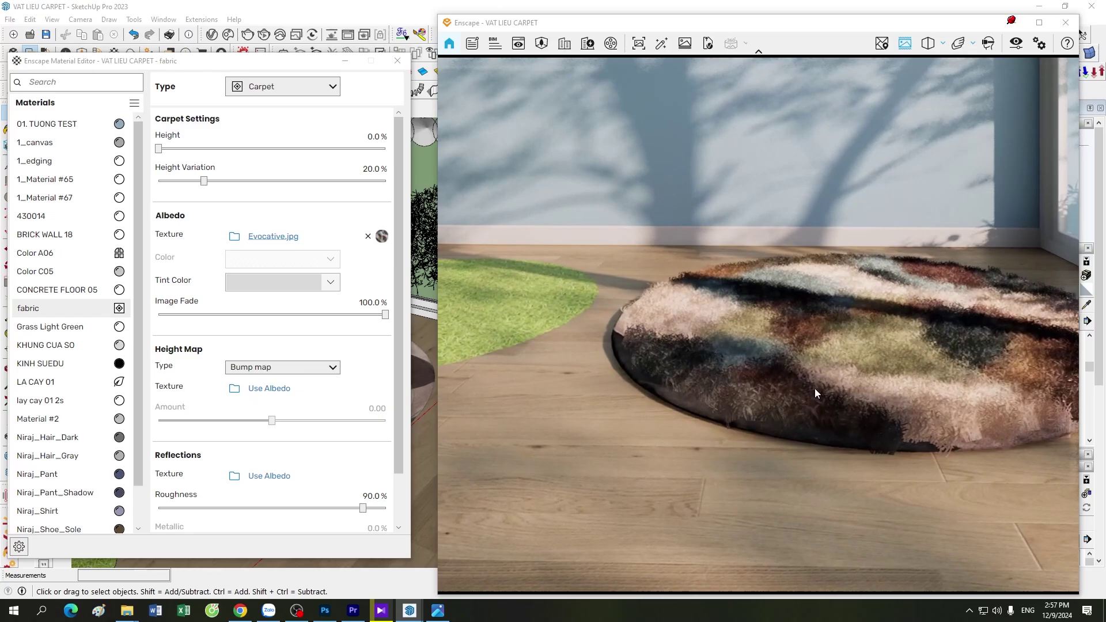
{"action": "left_click_drag", "start_coordinate": [804, 392], "coordinate": [845, 373]}
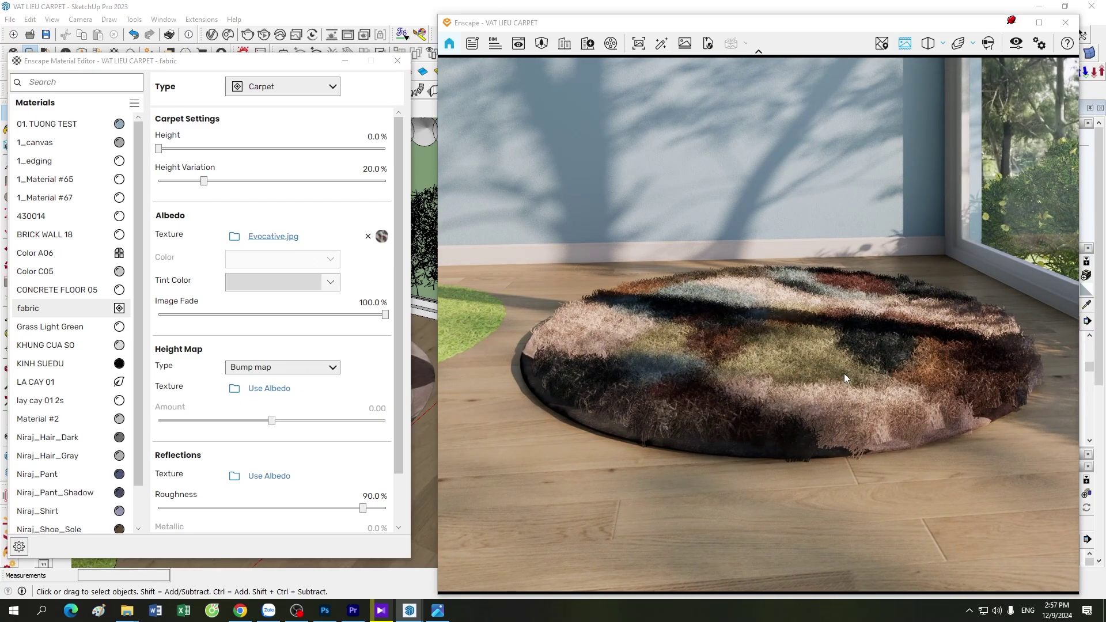
{"action": "scroll", "coordinate": [782, 406], "scroll_direction": "down", "scroll_amount": 3}
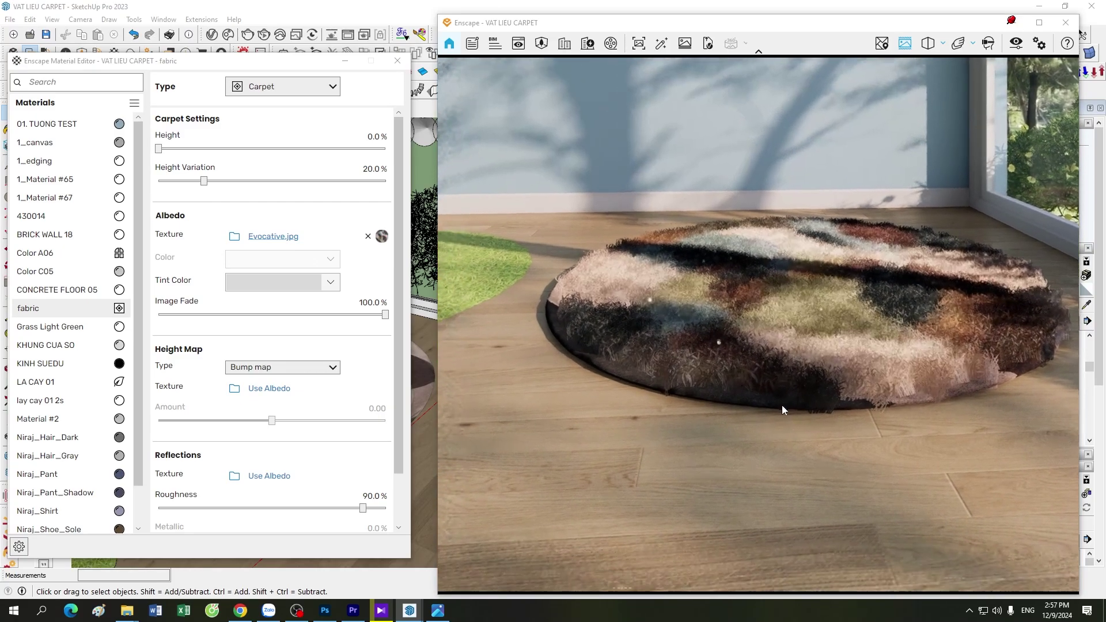
{"action": "scroll", "coordinate": [784, 404], "scroll_direction": "up", "scroll_amount": 3}
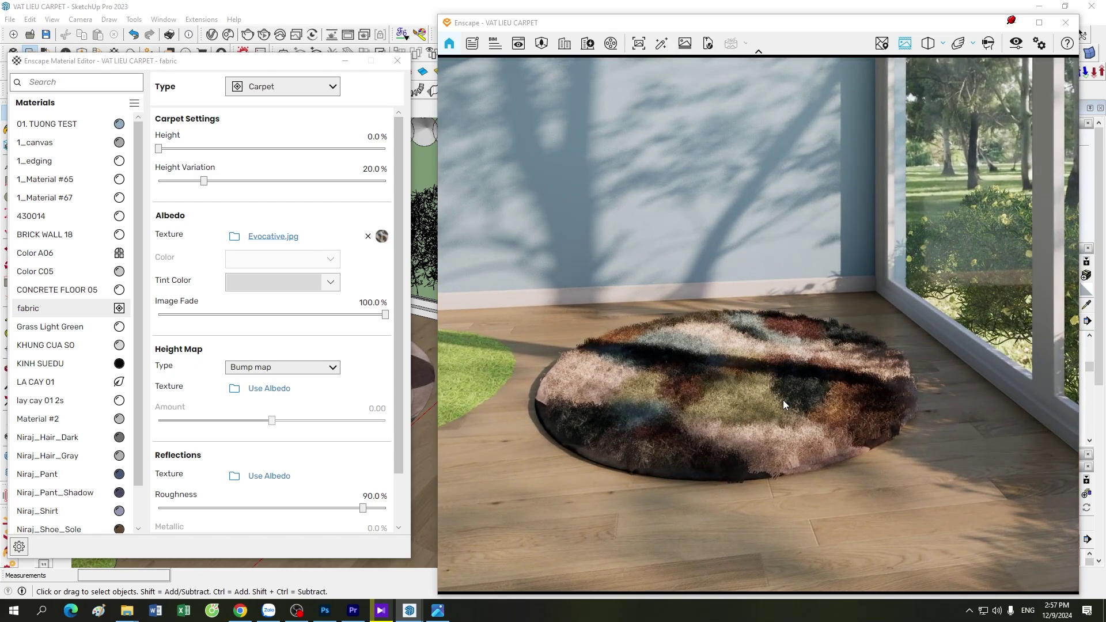
{"action": "key", "text": "a"}
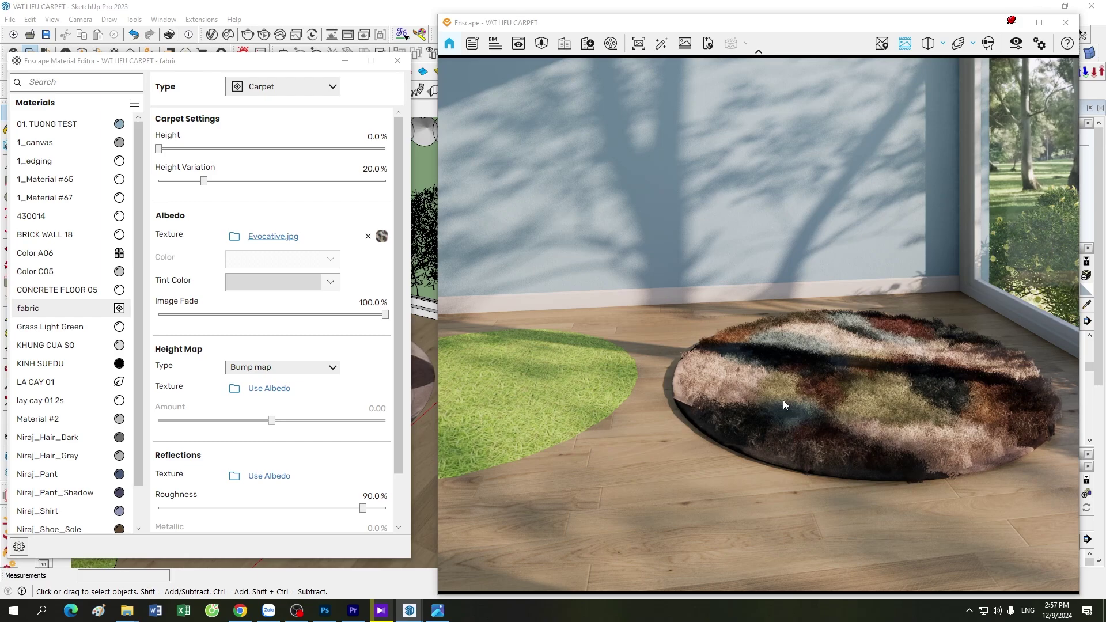
{"action": "scroll", "coordinate": [782, 400], "scroll_direction": "down", "scroll_amount": 2}
{"action": "scroll", "coordinate": [768, 431], "scroll_direction": "up", "scroll_amount": 2}
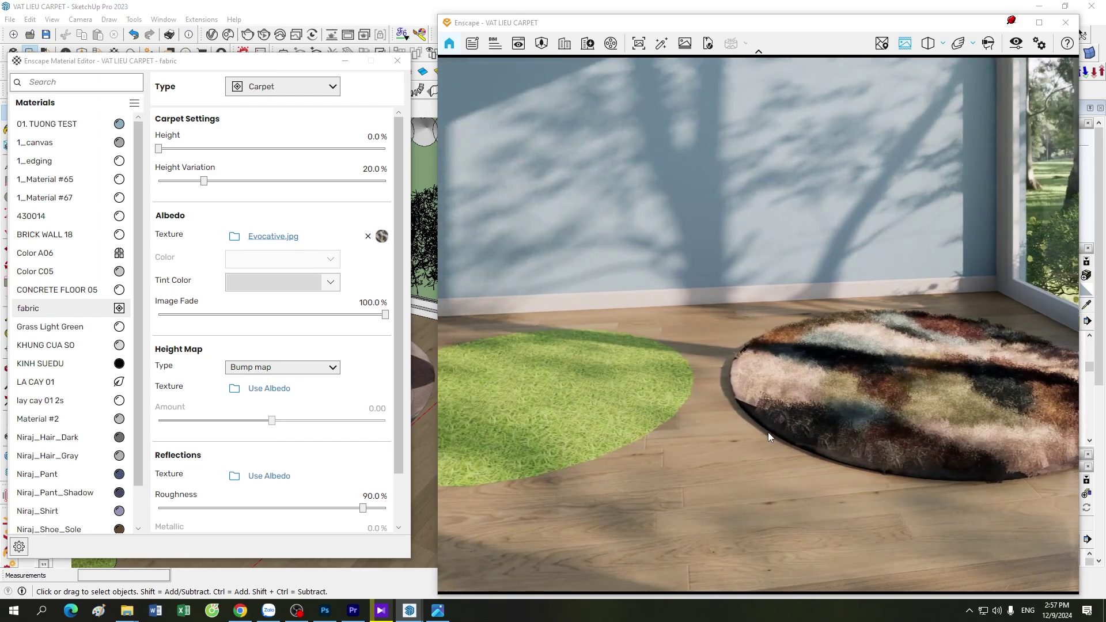
{"action": "left_click_drag", "start_coordinate": [769, 432], "coordinate": [834, 401]}
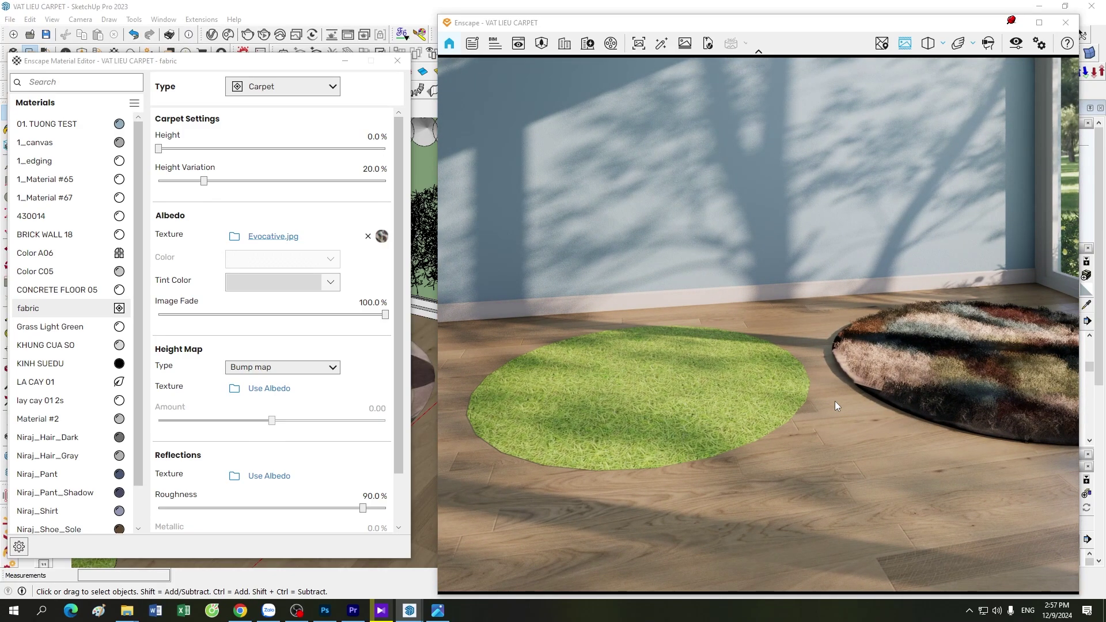
Close the Enscape material editor and sample the green rug's Grass Light Green material.
{"action": "left_click", "coordinate": [397, 60]}
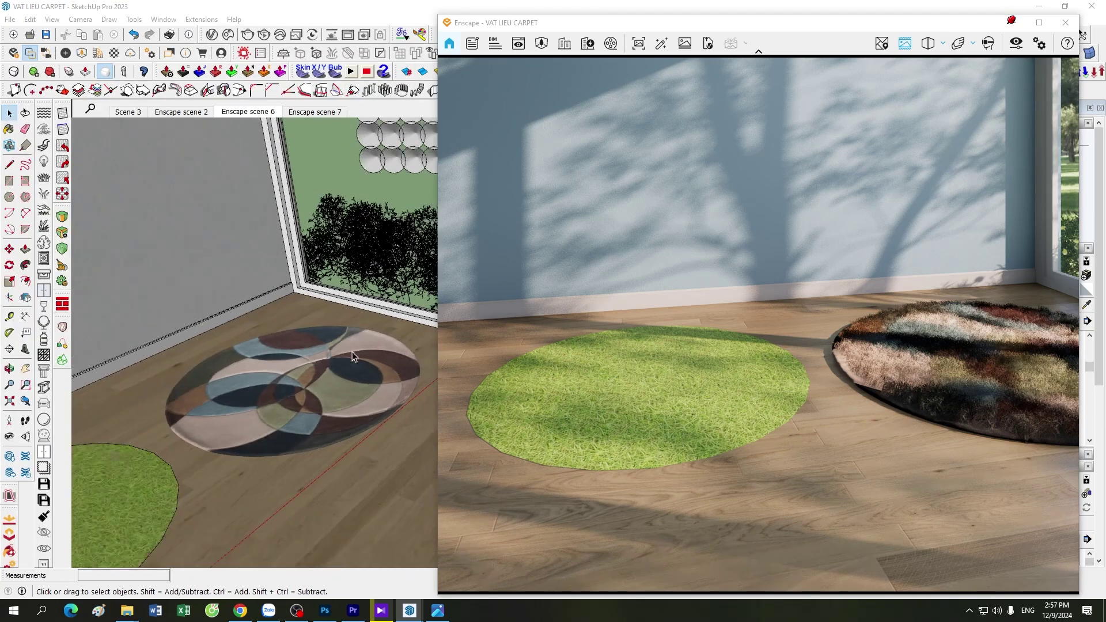
{"action": "scroll", "coordinate": [133, 432], "scroll_direction": "up", "scroll_amount": 3}
{"action": "scroll", "coordinate": [190, 440], "scroll_direction": "up", "scroll_amount": 2}
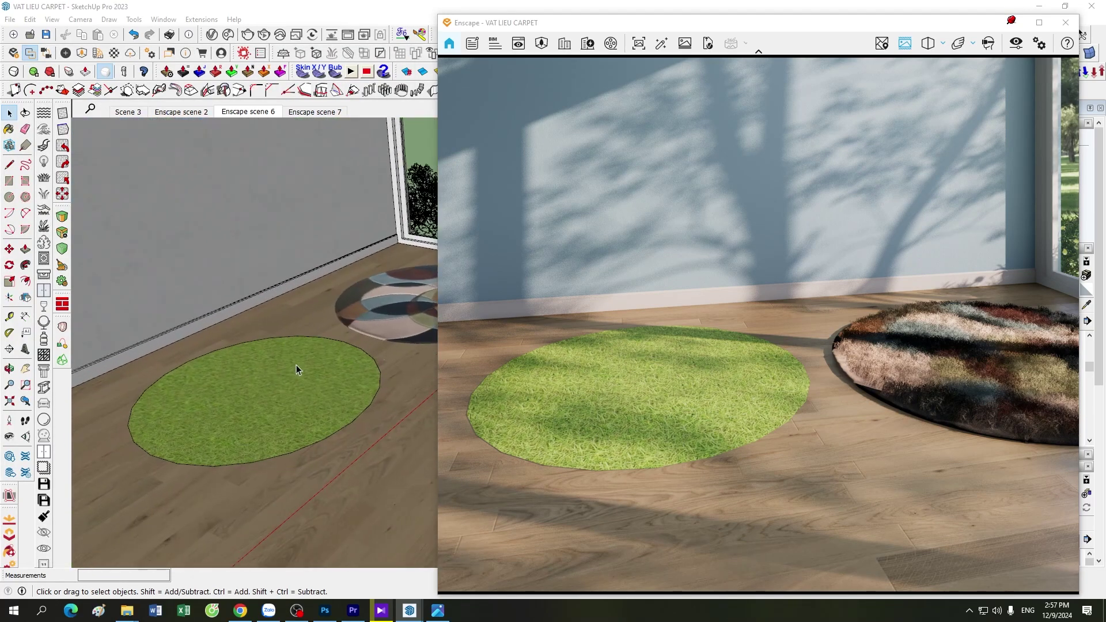
{"action": "left_click", "coordinate": [1085, 306]}
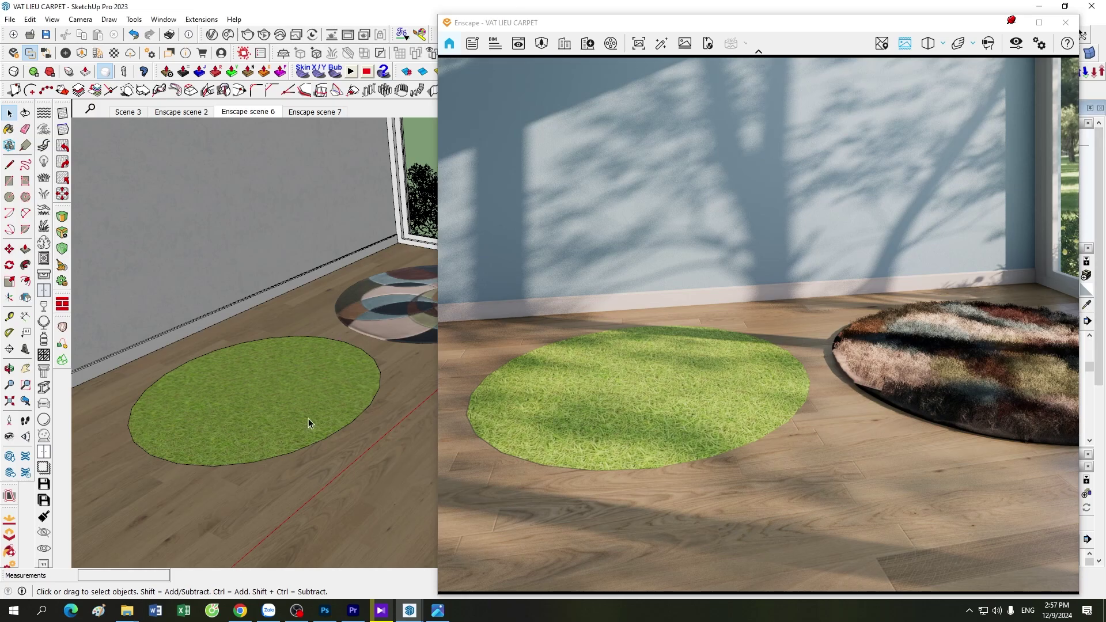
{"action": "left_click", "coordinate": [249, 372]}
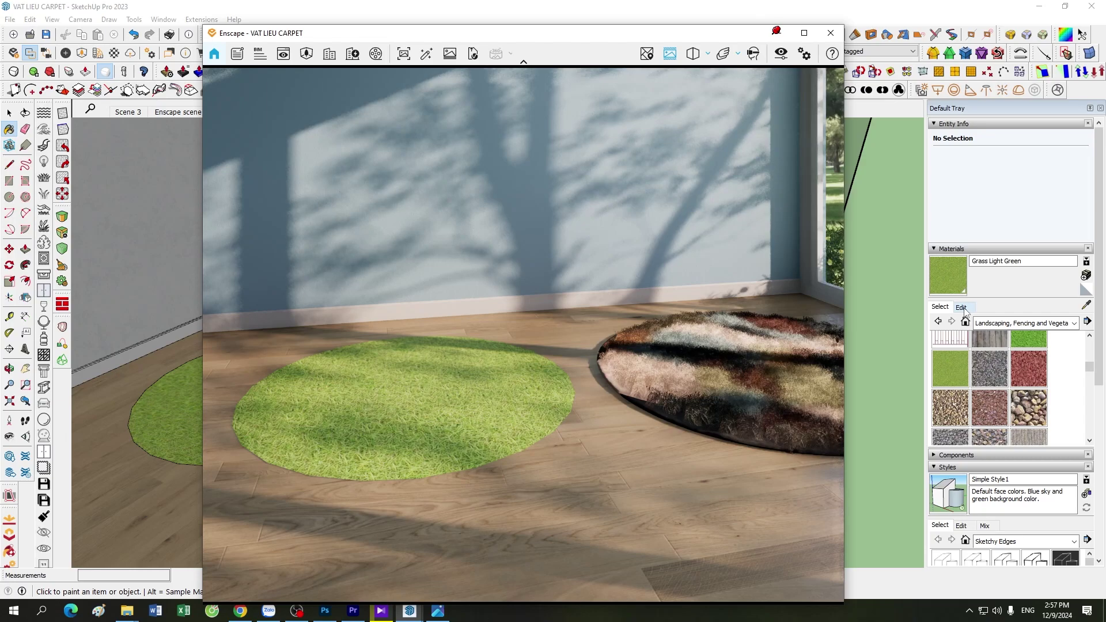
Set the Grass Light Green texture width to 500, then return to the Select tool.
{"action": "left_click", "coordinate": [968, 310]}
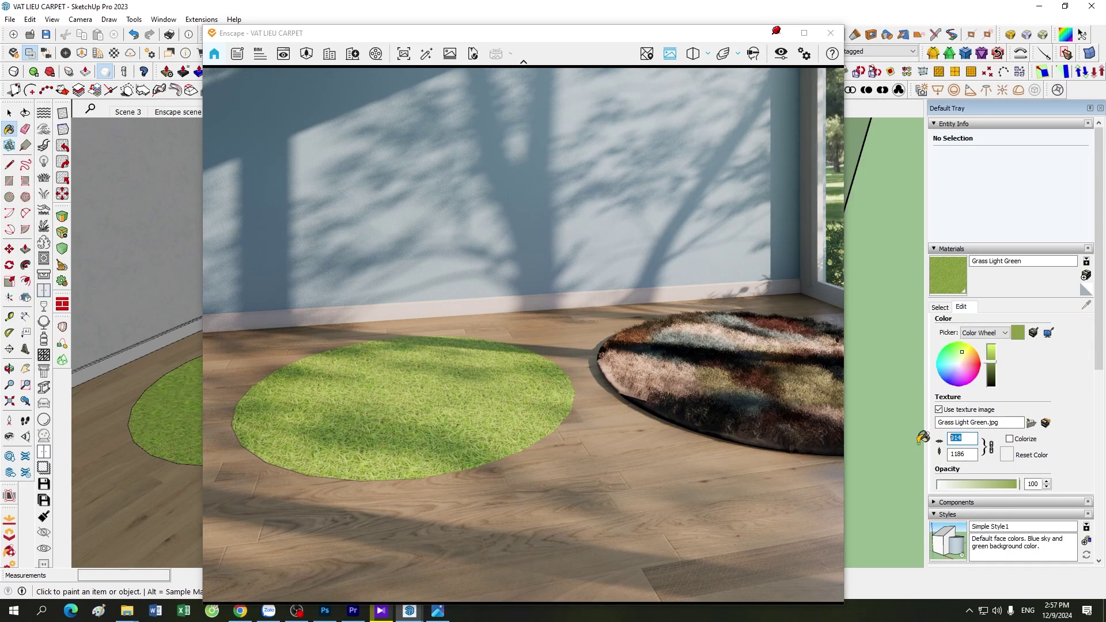
{"action": "left_click", "coordinate": [950, 438]}
{"action": "type", "text": "00"}
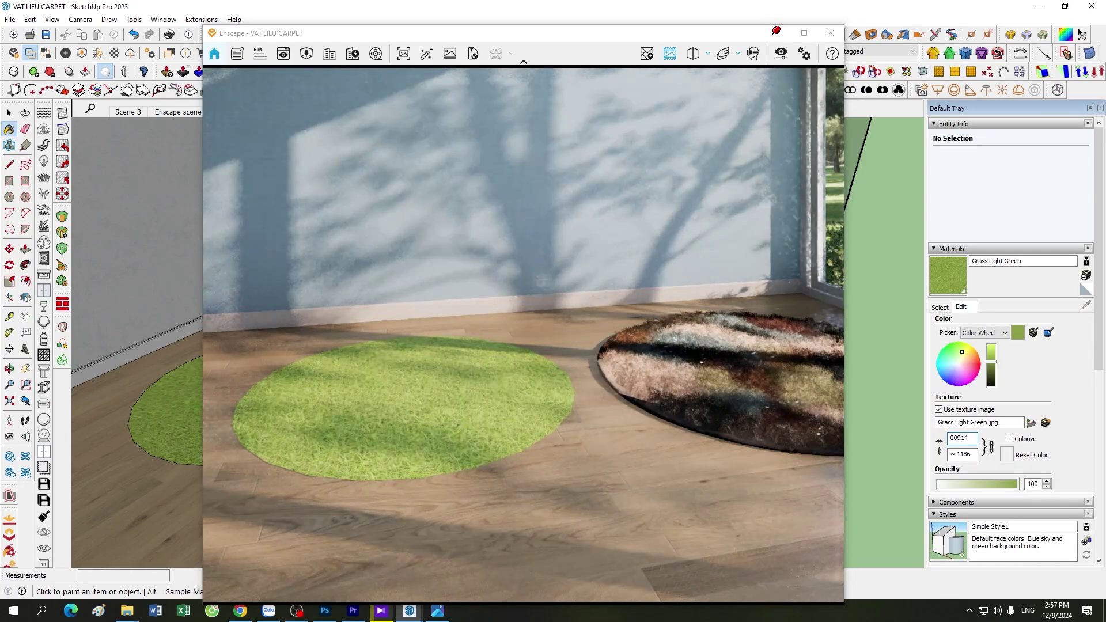
{"action": "left_click", "coordinate": [973, 437]}
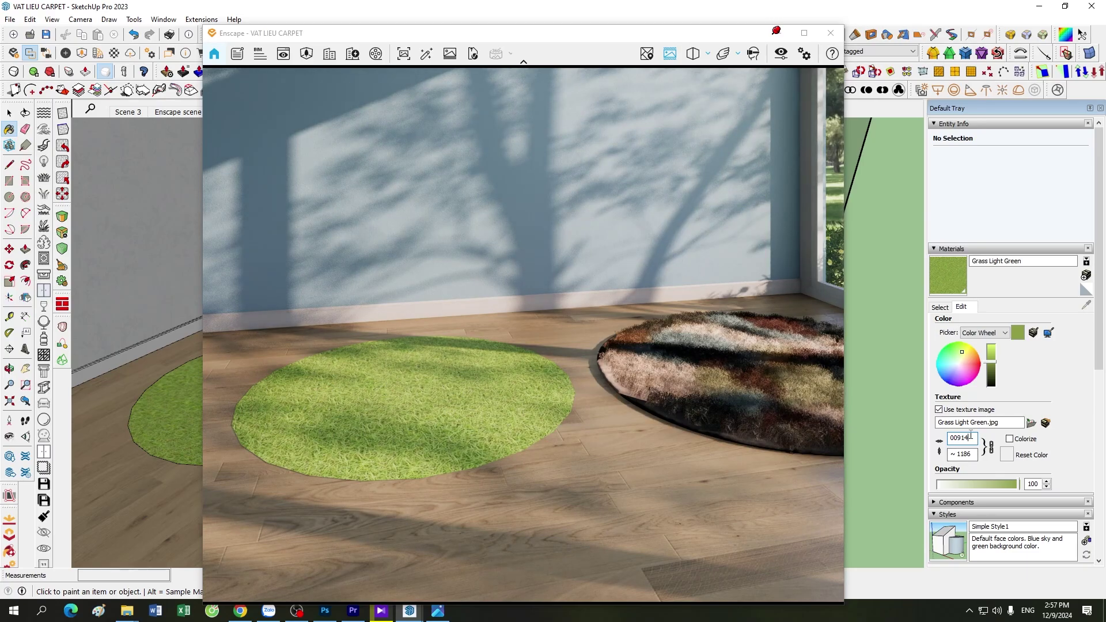
{"action": "key", "text": "BackSpace"}
{"action": "key", "text": "BackSpace"}
{"action": "key", "text": "BackSpace"}
{"action": "type", "text": "500"}
{"action": "key", "text": "Return"}
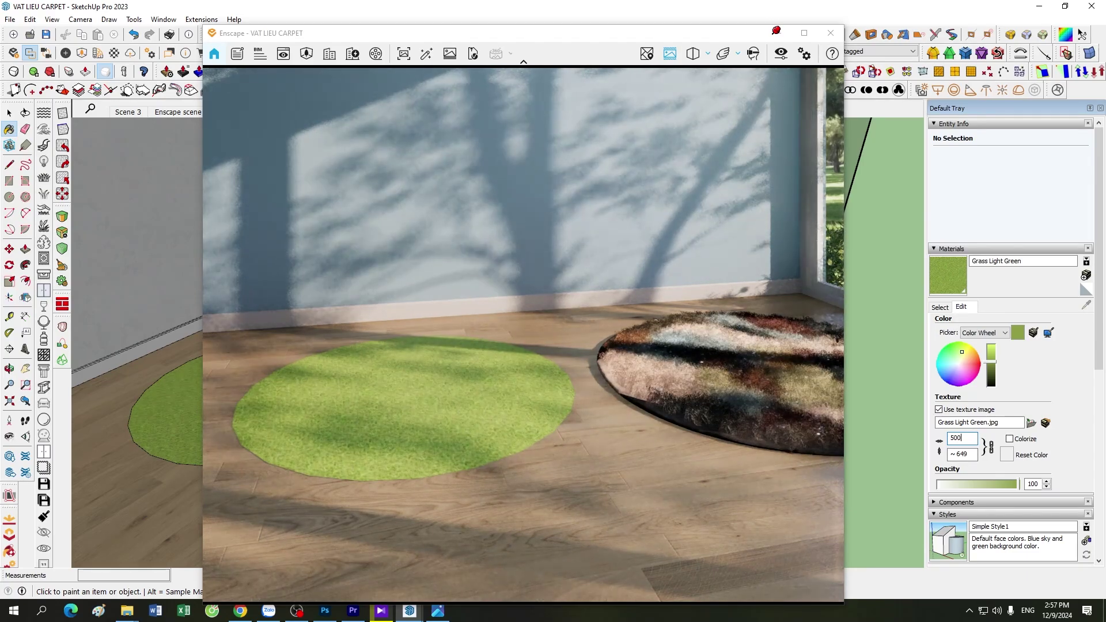
{"action": "key", "text": "space"}
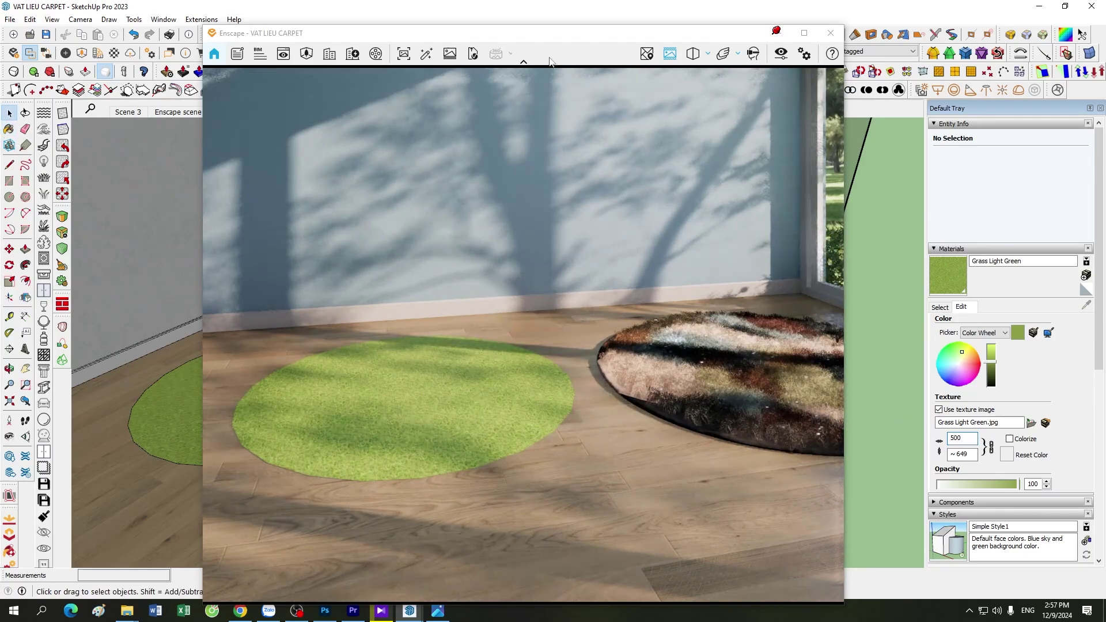
{"action": "left_click_drag", "start_coordinate": [547, 42], "coordinate": [739, 26]}
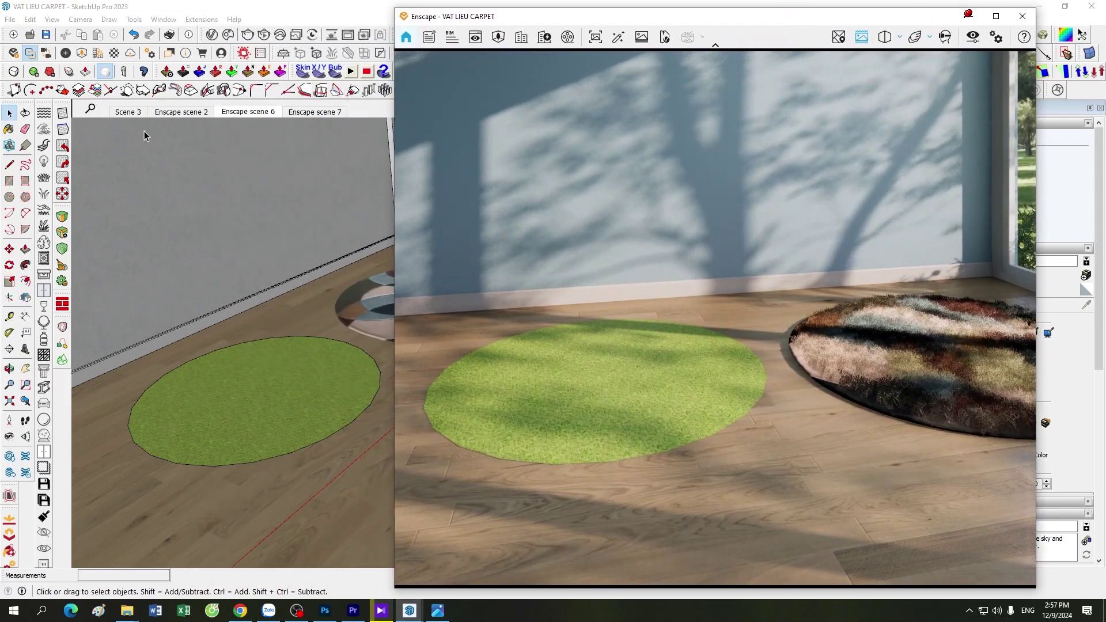
Set the Grass Light Green material's Enscape type to Grass.
{"action": "left_click", "coordinate": [116, 55]}
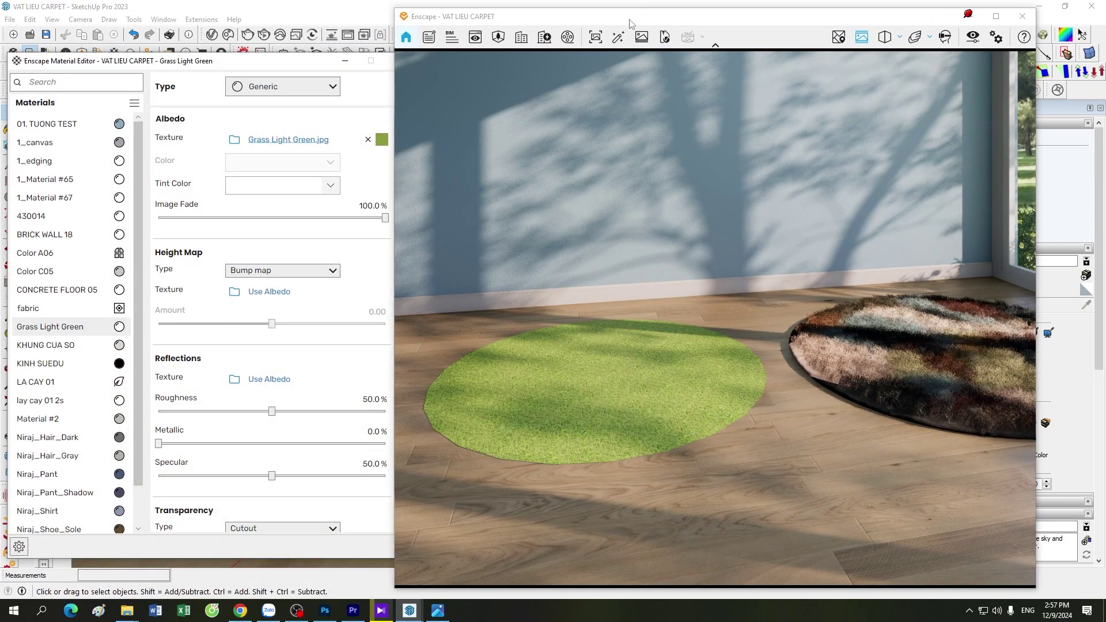
{"action": "left_click_drag", "start_coordinate": [630, 23], "coordinate": [678, 26]}
{"action": "left_click", "coordinate": [282, 87]}
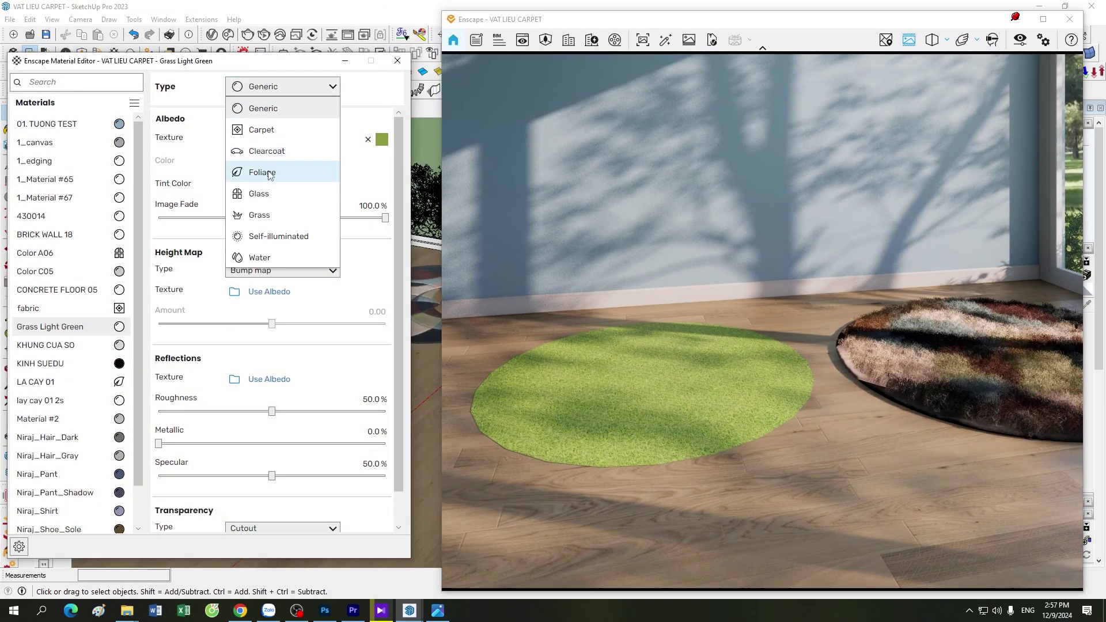
{"action": "left_click", "coordinate": [260, 215]}
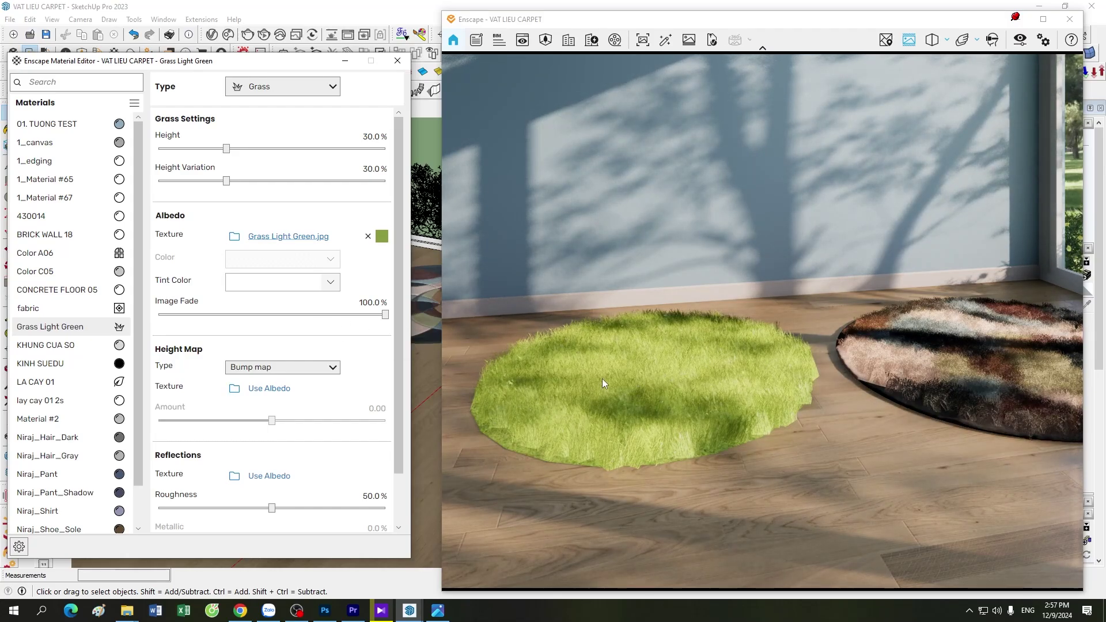
{"action": "mouse_move", "coordinate": [668, 417]}
{"action": "left_mouse_down"}
{"action": "mouse_move", "coordinate": [659, 415]}
{"action": "mouse_move", "coordinate": [696, 416]}
{"action": "mouse_move", "coordinate": [605, 417]}
{"action": "mouse_move", "coordinate": [713, 418]}
{"action": "left_mouse_up"}
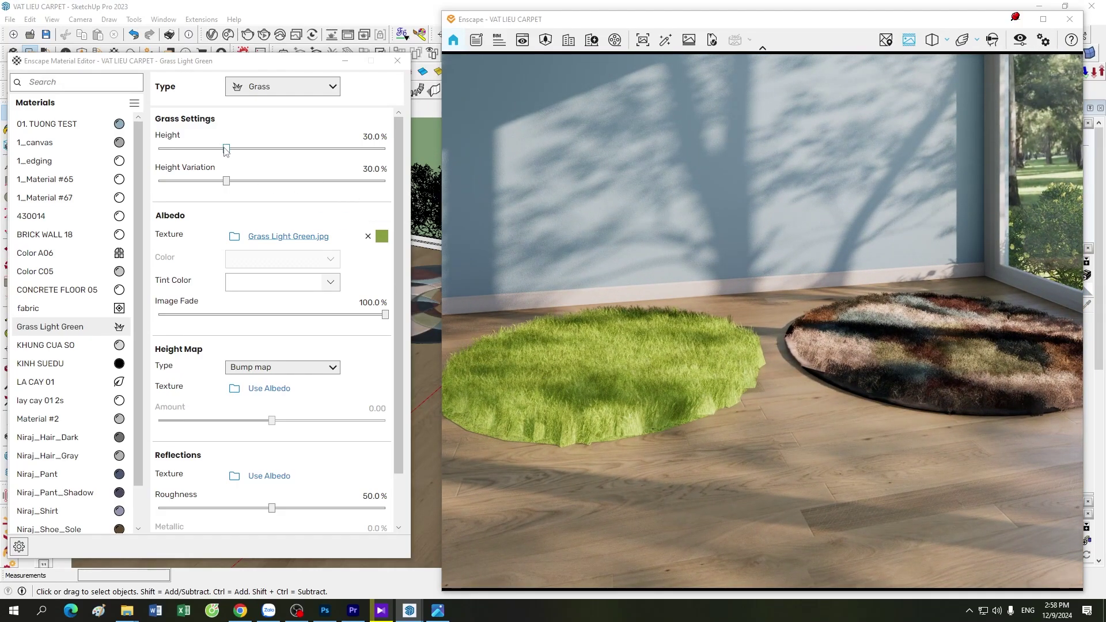
Give the grass 0% height and 20% height variation.
{"action": "left_click_drag", "start_coordinate": [227, 149], "coordinate": [158, 149]}
{"action": "scroll", "coordinate": [687, 358], "scroll_direction": "up", "scroll_amount": 3}
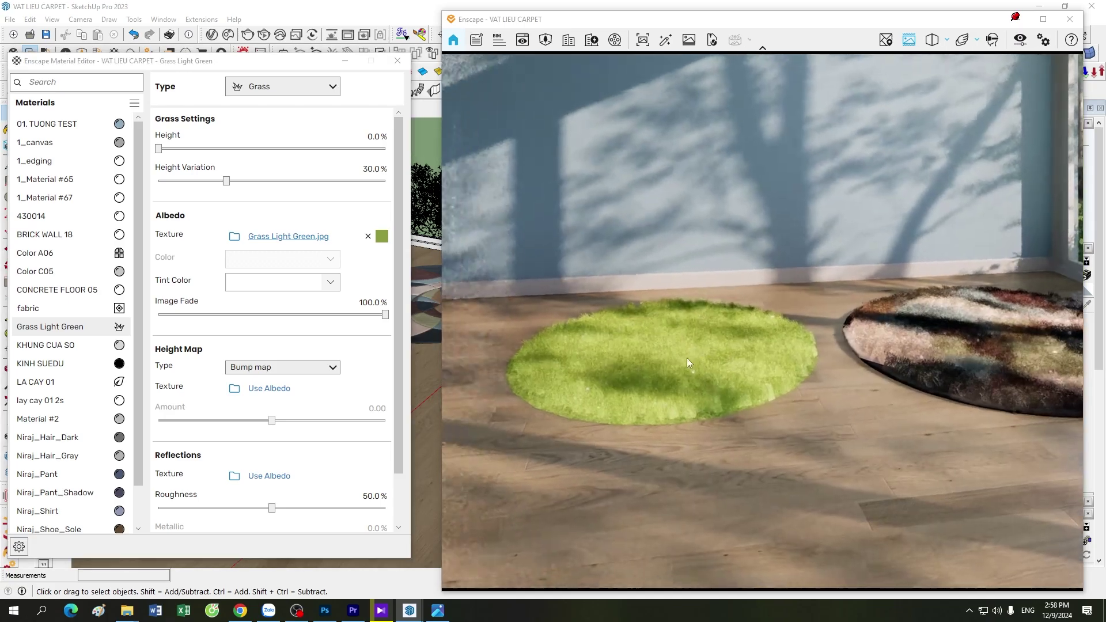
{"action": "scroll", "coordinate": [670, 356], "scroll_direction": "up", "scroll_amount": 3}
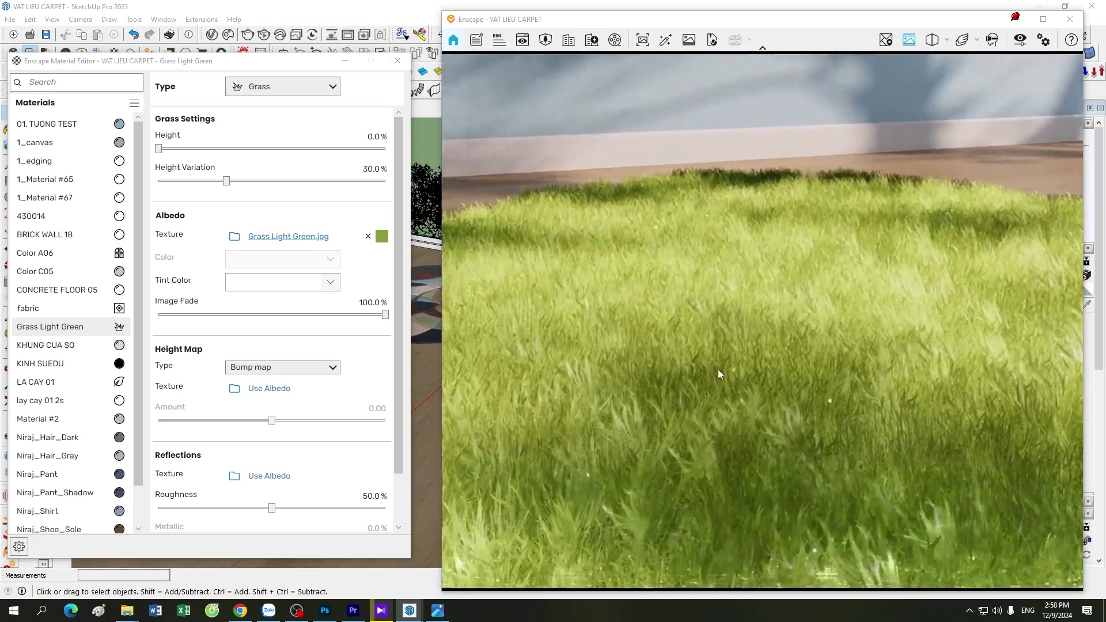
{"action": "scroll", "coordinate": [718, 369], "scroll_direction": "down", "scroll_amount": 5}
{"action": "scroll", "coordinate": [724, 376], "scroll_direction": "down", "scroll_amount": 3}
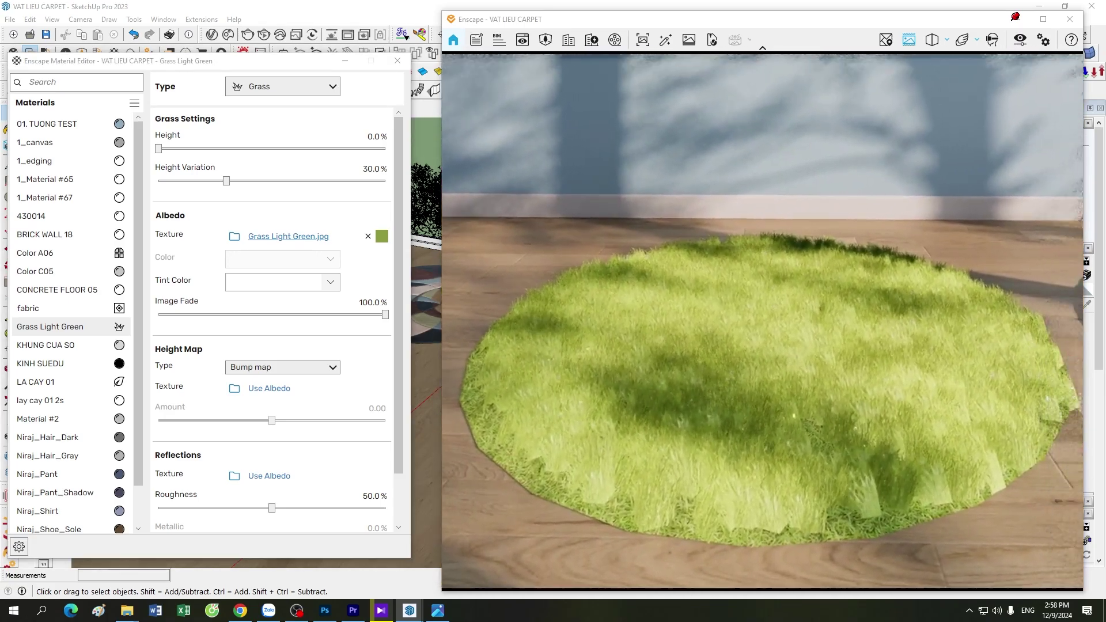
{"action": "left_click", "coordinate": [371, 168]}
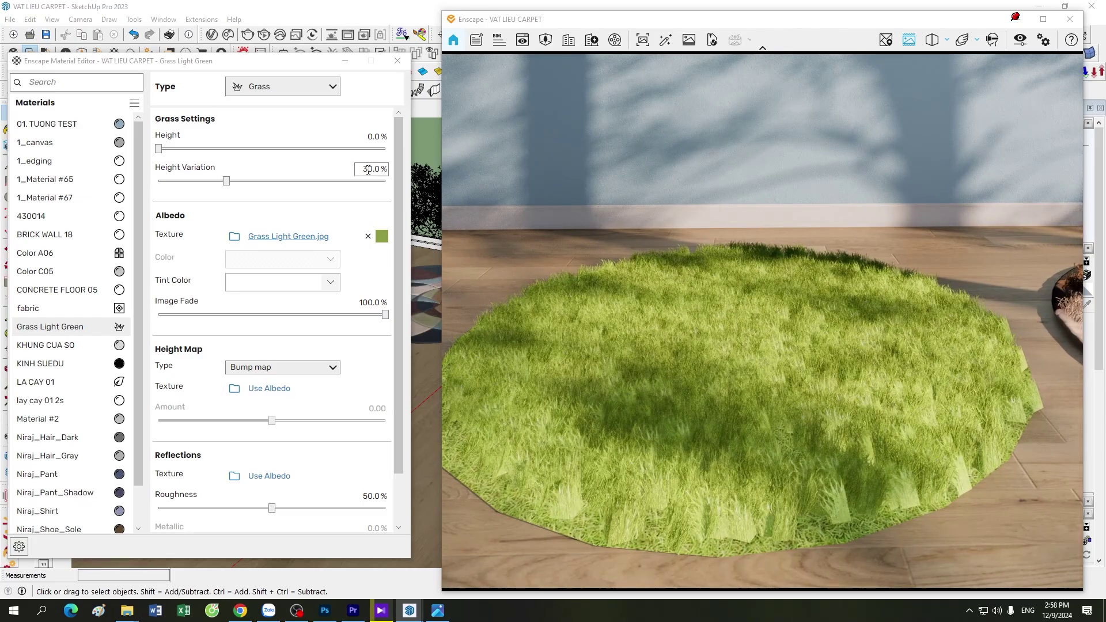
{"action": "type", "text": "2"}
{"action": "key", "text": "Return"}
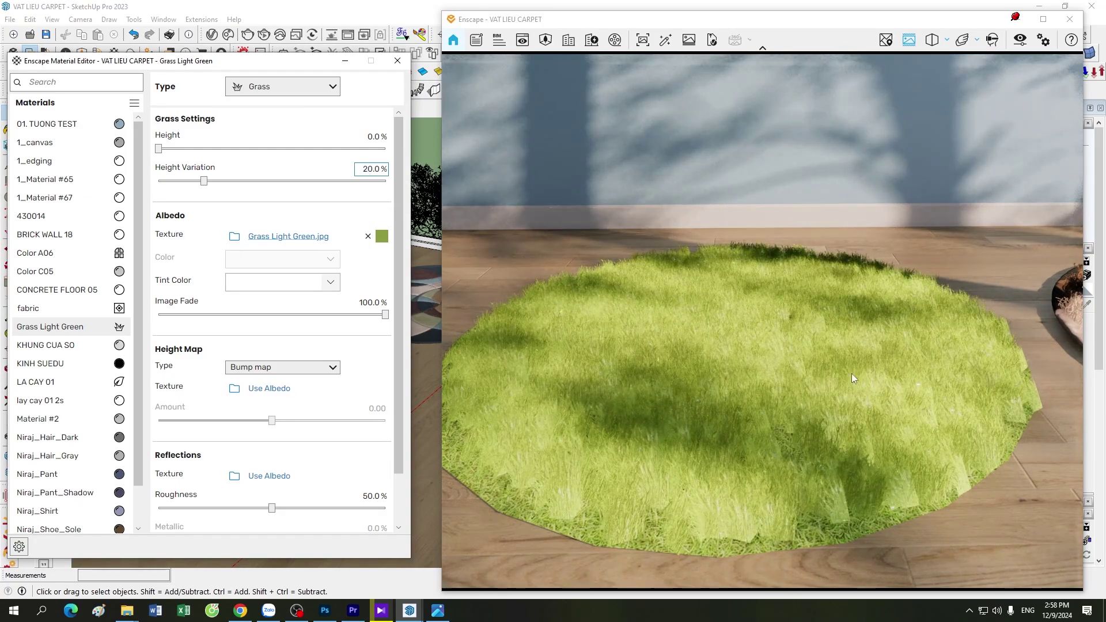
Orbit the render view to compare the grass rug with the patterned rug.
{"action": "scroll", "coordinate": [787, 354], "scroll_direction": "up", "scroll_amount": 3}
{"action": "left_click_drag", "start_coordinate": [787, 354], "coordinate": [766, 357]}
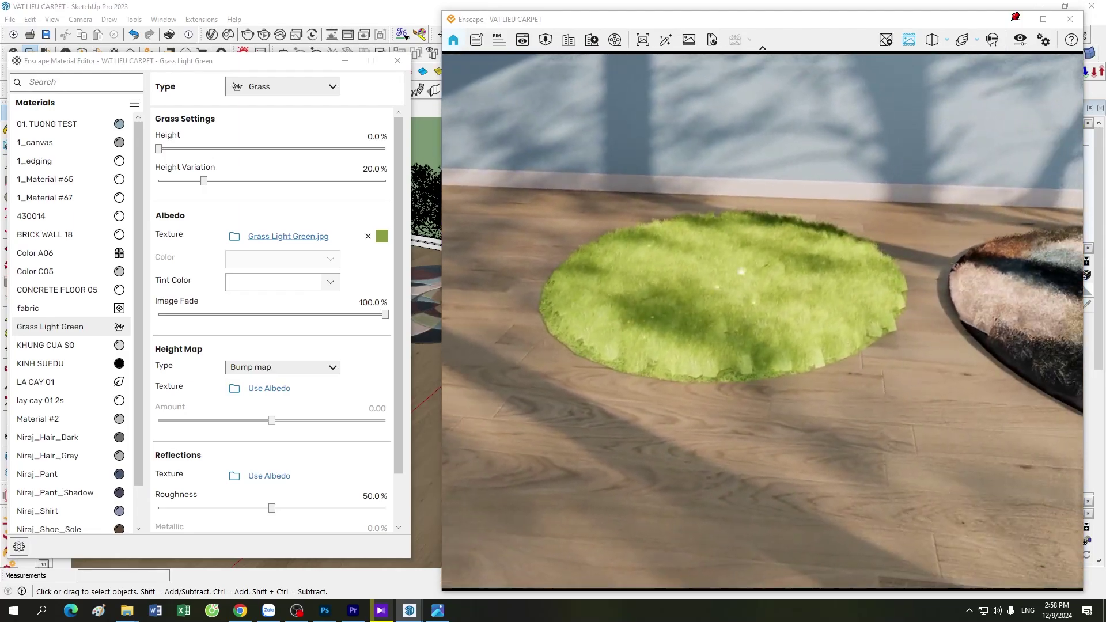
{"action": "left_click_drag", "start_coordinate": [766, 357], "coordinate": [808, 344]}
{"action": "scroll", "coordinate": [808, 343], "scroll_direction": "down", "scroll_amount": 3}
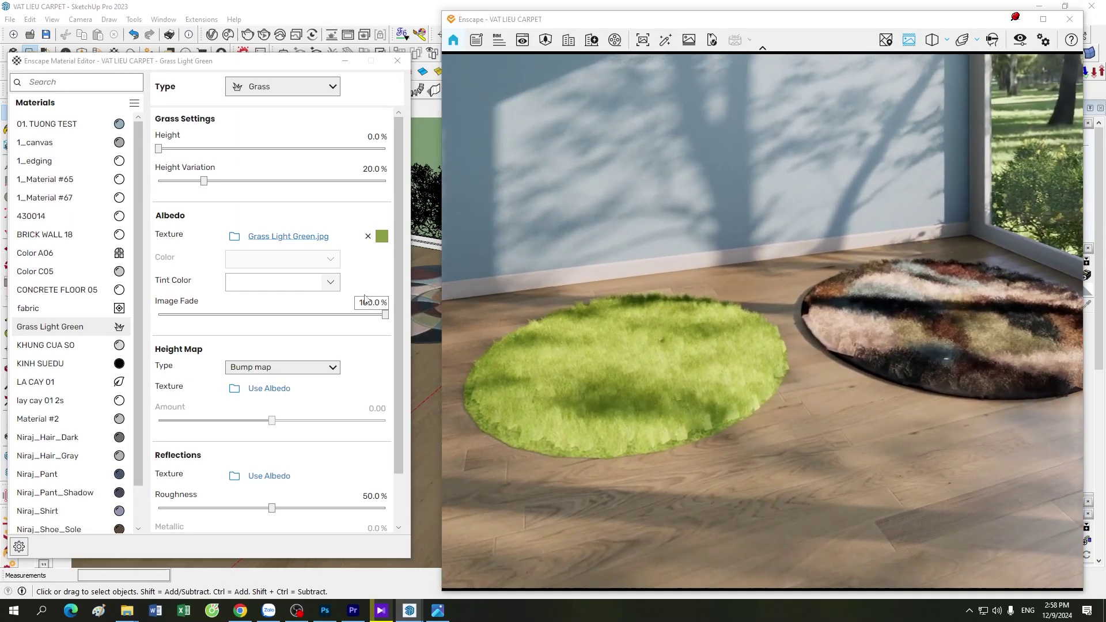
Set the Grass Light Green Tint Color to a muted olive green.
{"action": "left_click", "coordinate": [276, 282]}
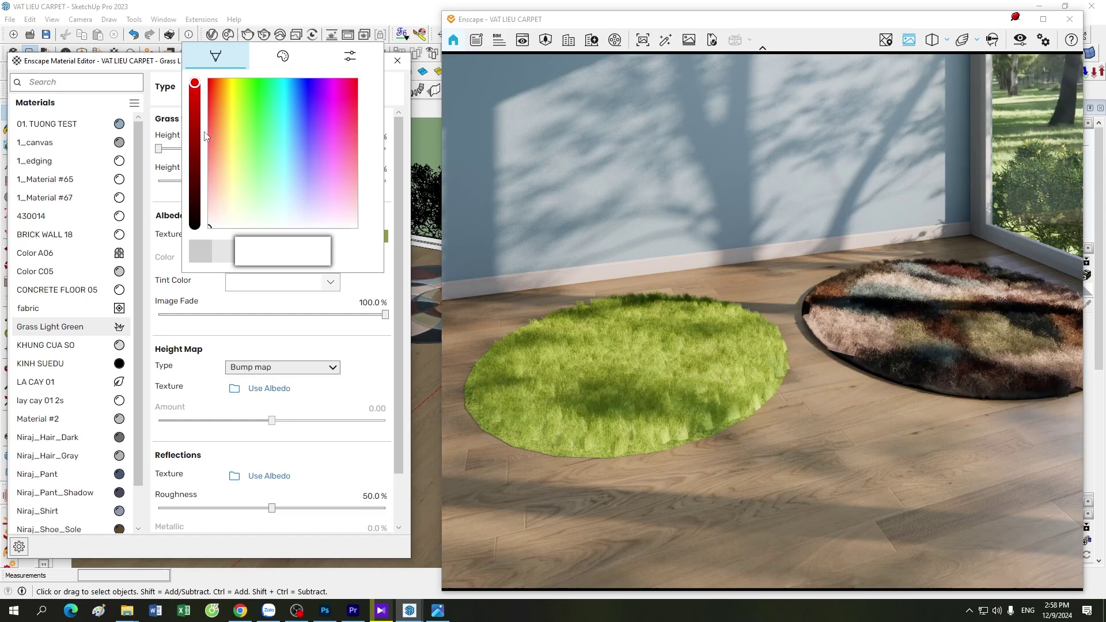
{"action": "left_click_drag", "start_coordinate": [194, 112], "coordinate": [194, 106]}
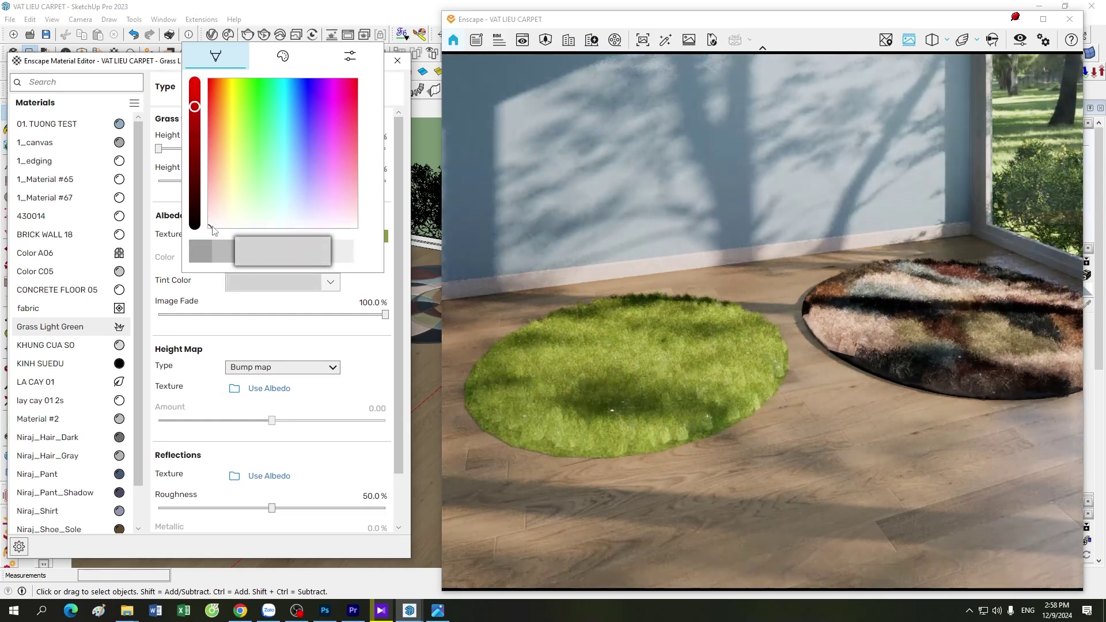
{"action": "left_click", "coordinate": [237, 210]}
{"action": "left_click", "coordinate": [229, 202]}
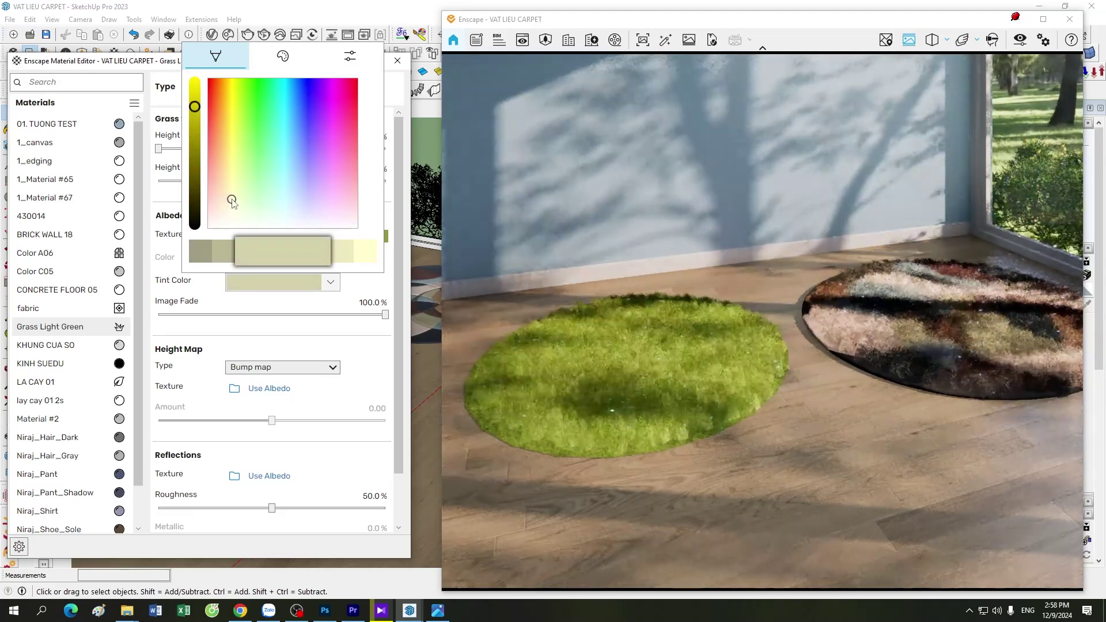
{"action": "left_click", "coordinate": [231, 199]}
{"action": "left_click", "coordinate": [235, 191]}
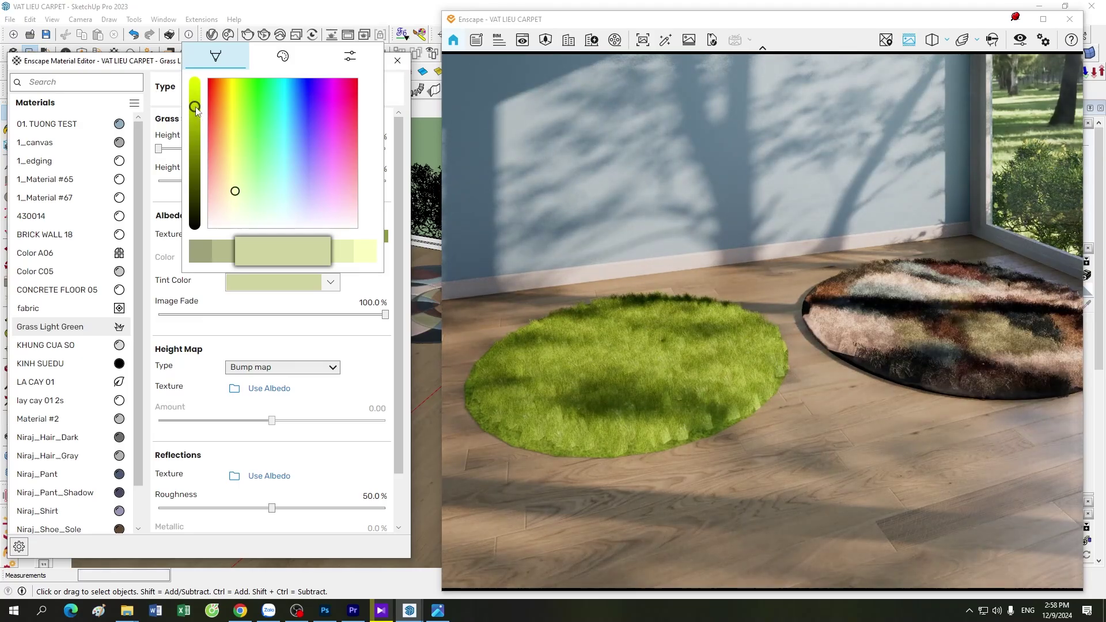
{"action": "left_click_drag", "start_coordinate": [195, 105], "coordinate": [194, 126]}
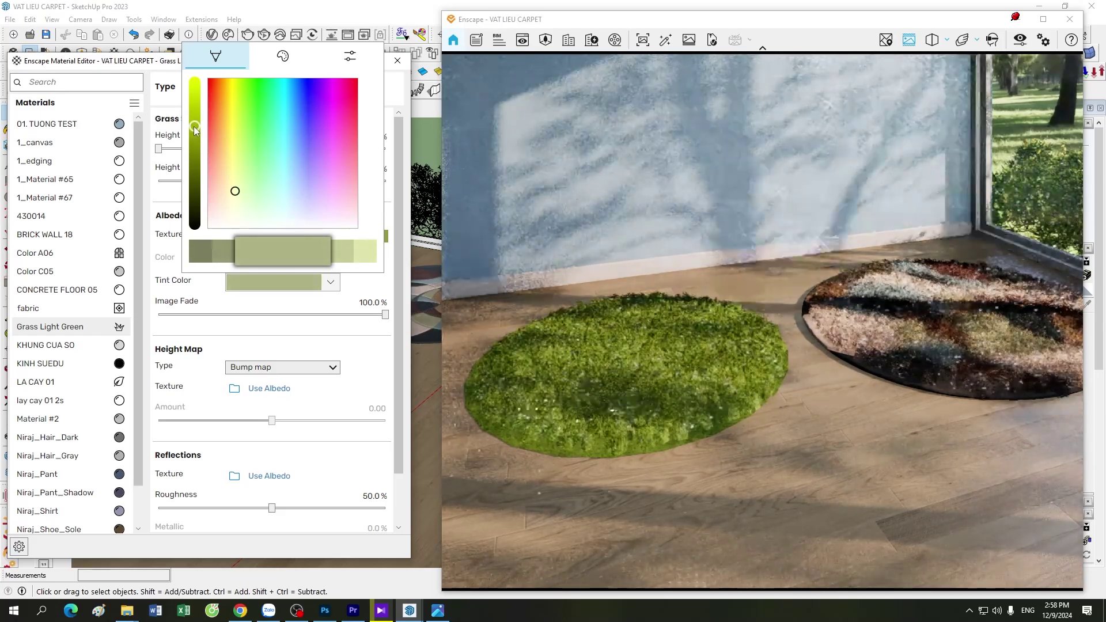
{"action": "left_click", "coordinate": [554, 299]}
Orbit and zoom the render view to inspect the grass rug up close.
{"action": "left_click_drag", "start_coordinate": [555, 299], "coordinate": [663, 299]}
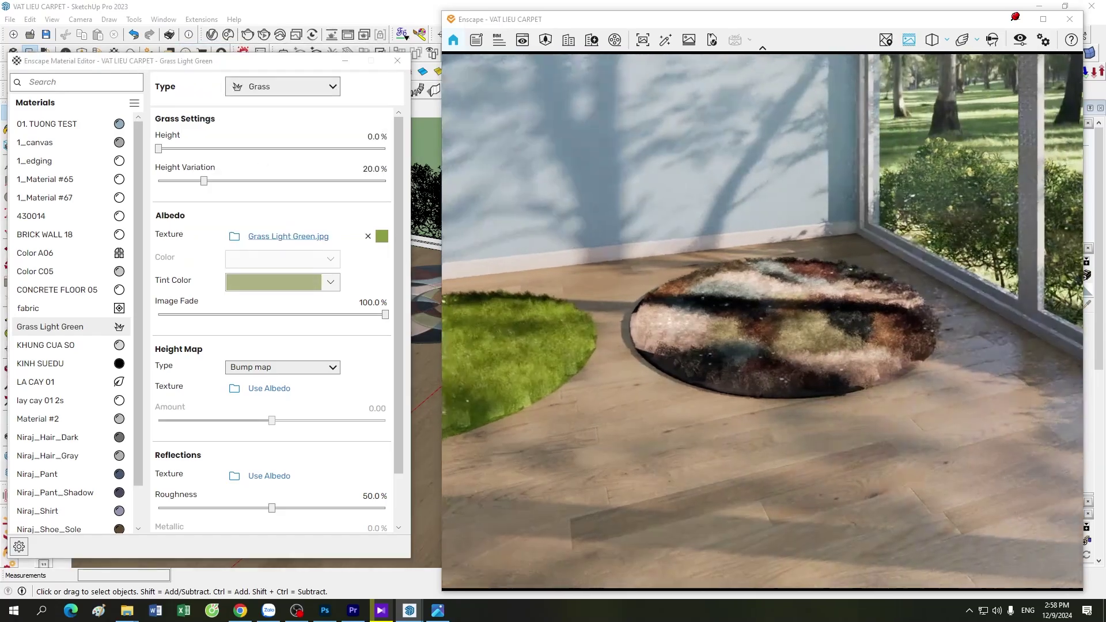
{"action": "mouse_move", "coordinate": [694, 343]}
{"action": "left_mouse_down"}
{"action": "mouse_move", "coordinate": [715, 399]}
{"action": "mouse_move", "coordinate": [793, 368]}
{"action": "left_mouse_up"}
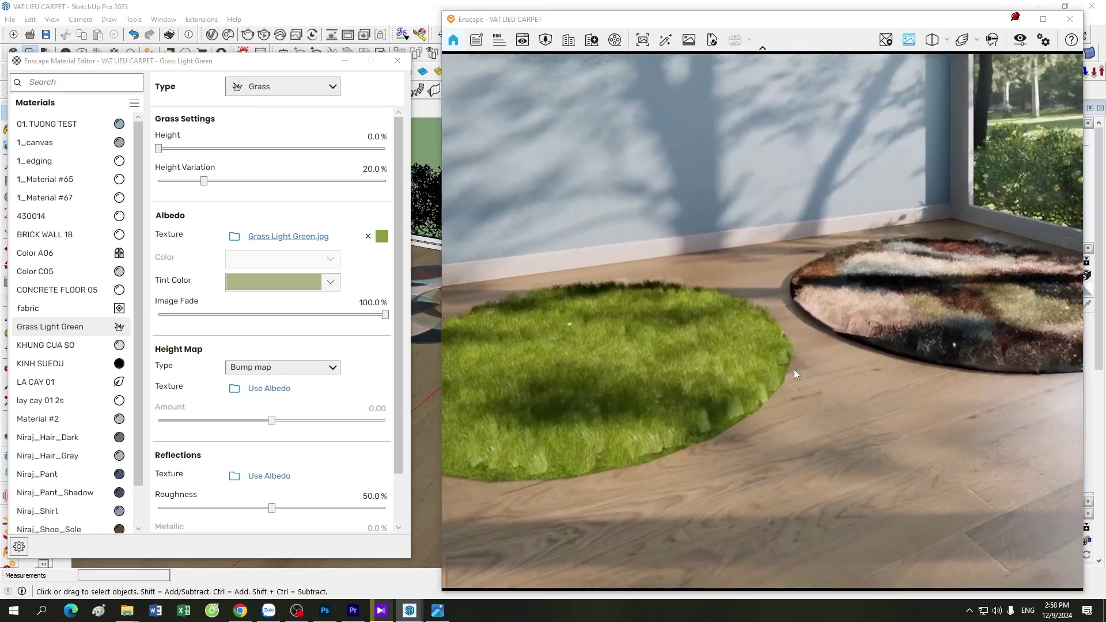
{"action": "left_click_drag", "start_coordinate": [395, 455], "coordinate": [390, 510]}
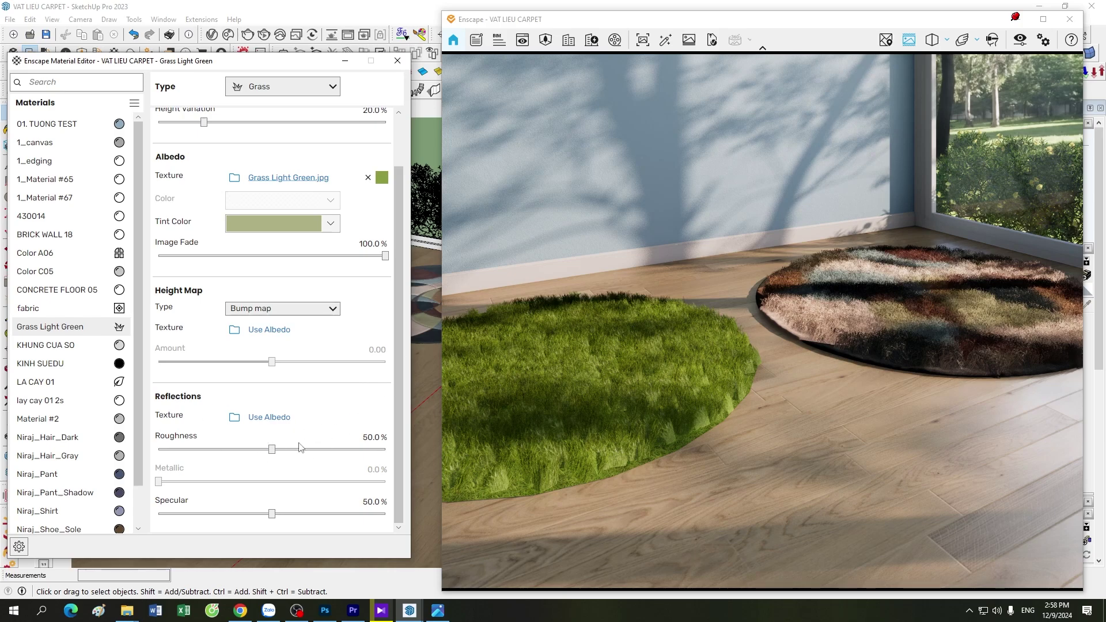
{"action": "mouse_move", "coordinate": [300, 443]}
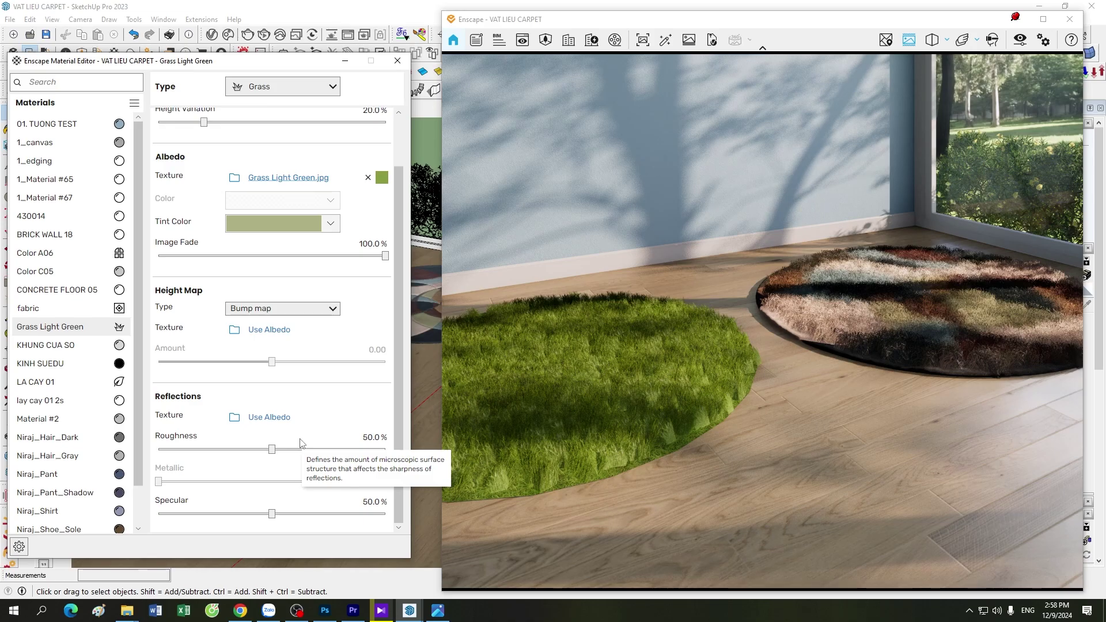
{"action": "scroll", "coordinate": [714, 406], "scroll_direction": "up", "scroll_amount": 5}
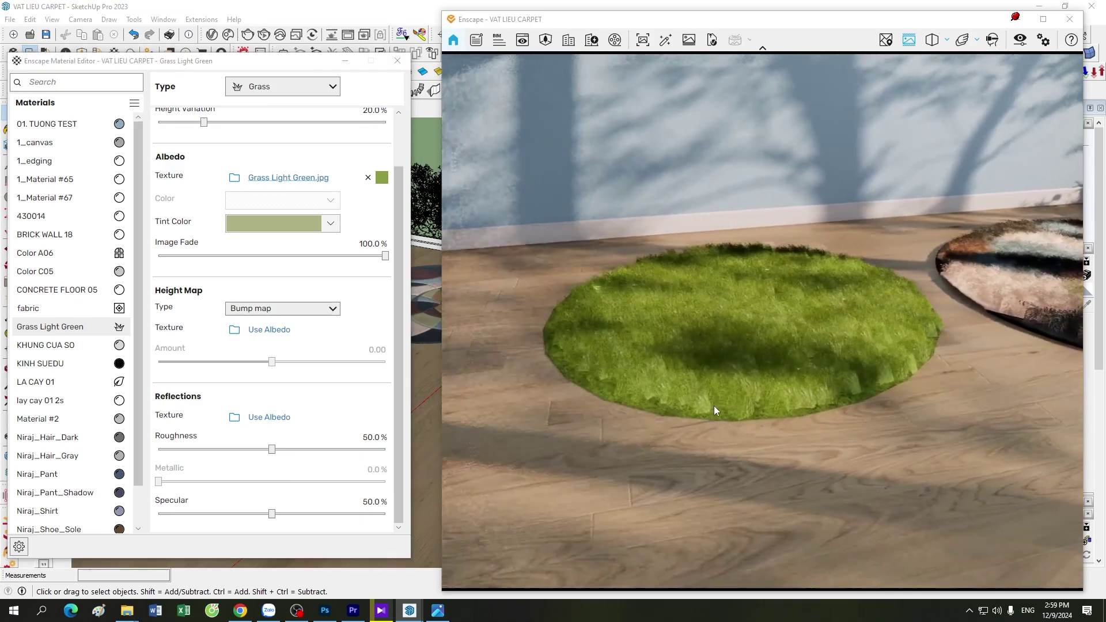
{"action": "right_click_drag", "start_coordinate": [713, 405], "coordinate": [756, 454]}
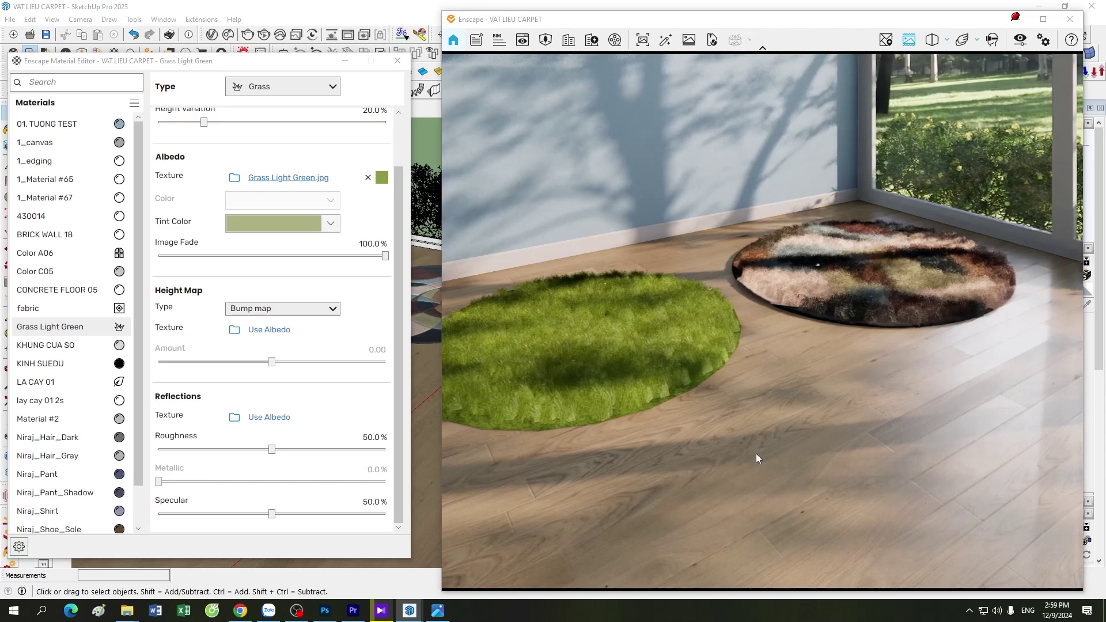
{"action": "scroll", "coordinate": [755, 453], "scroll_direction": "up", "scroll_amount": 4}
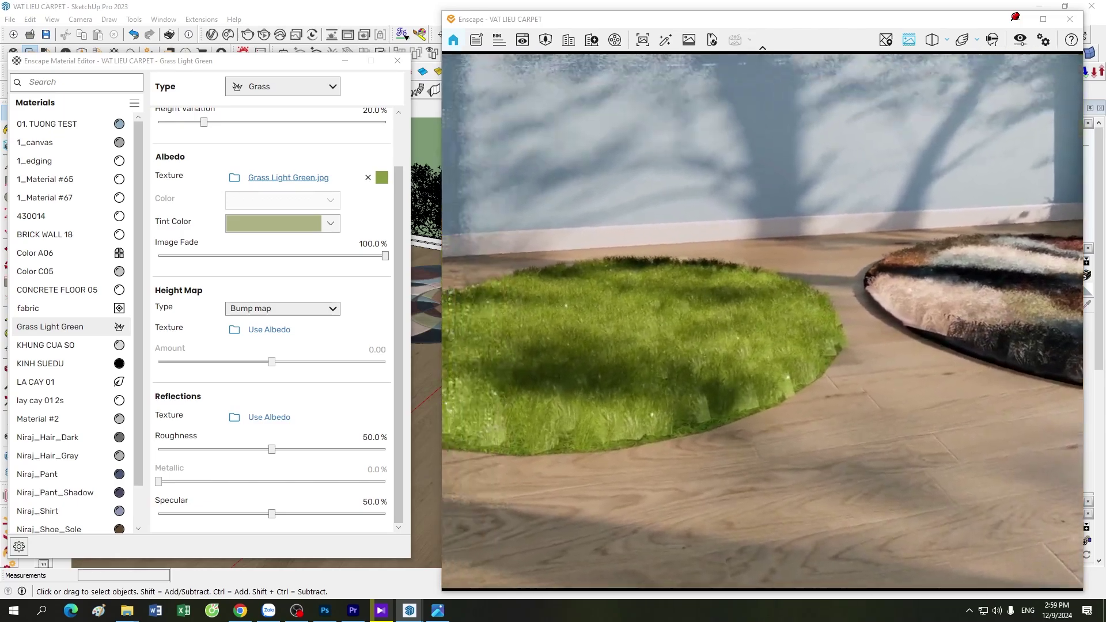
{"action": "scroll", "coordinate": [755, 440], "scroll_direction": "down", "scroll_amount": 5}
{"action": "right_click_drag", "start_coordinate": [777, 426], "coordinate": [818, 415]}
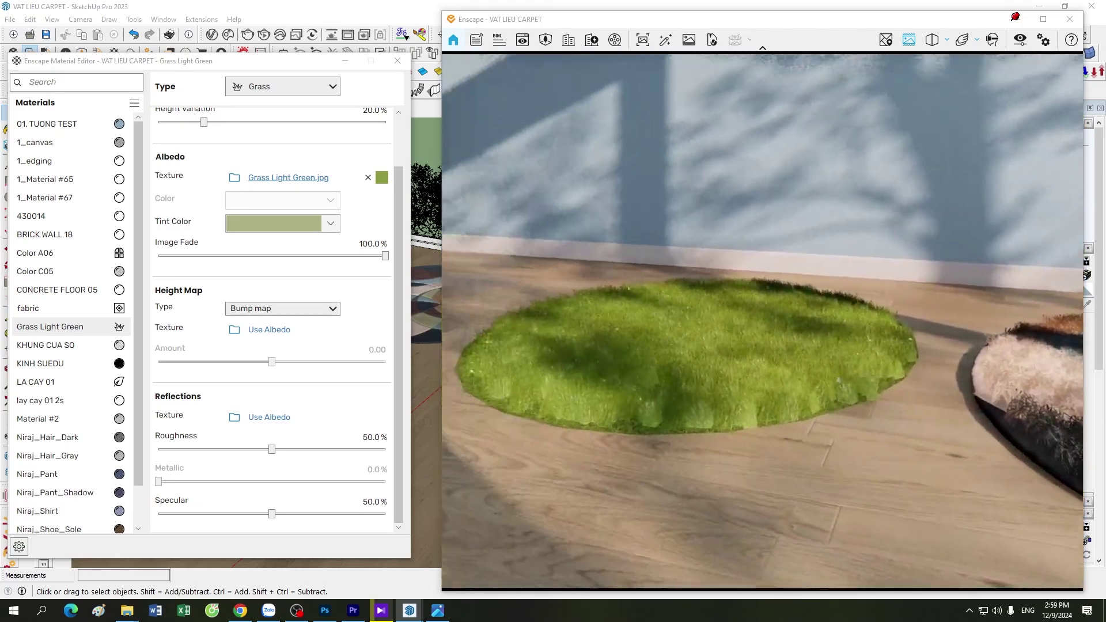
{"action": "scroll", "coordinate": [792, 419], "scroll_direction": "up", "scroll_amount": 4}
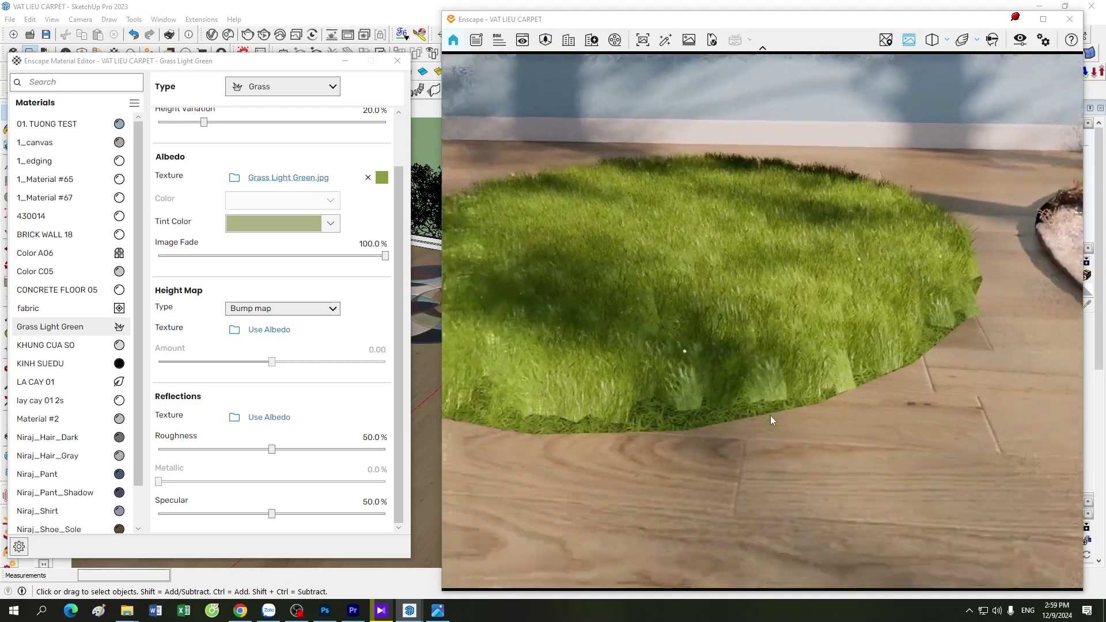
{"action": "scroll", "coordinate": [772, 419], "scroll_direction": "down", "scroll_amount": 3}
{"action": "scroll", "coordinate": [782, 406], "scroll_direction": "up", "scroll_amount": 5}
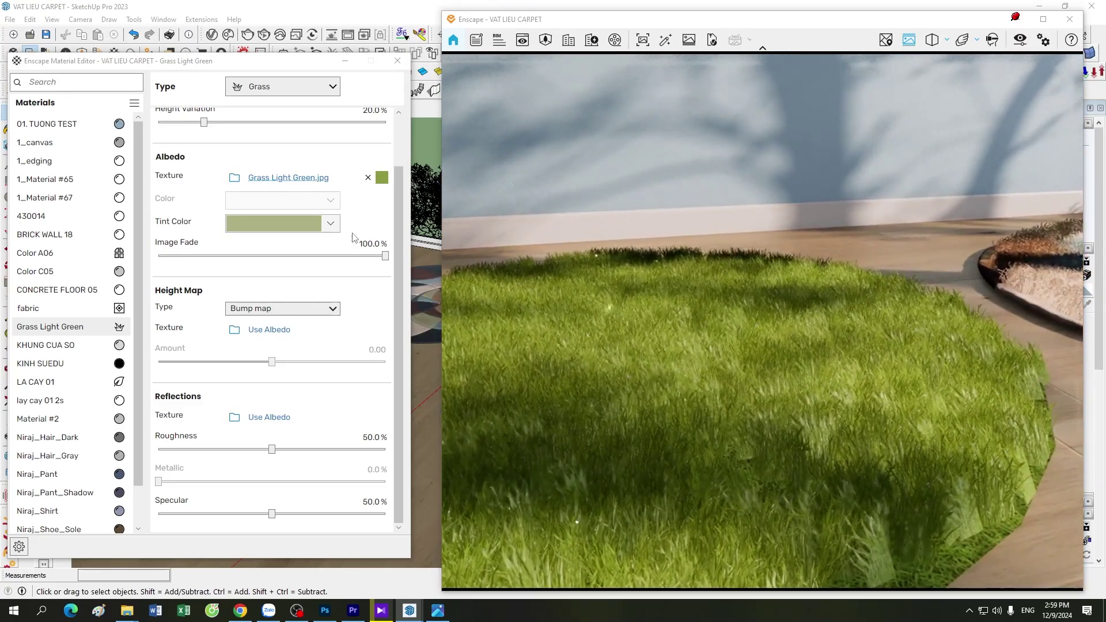
Shift the grass tint to a slightly brighter sage green.
{"action": "left_click", "coordinate": [330, 224]}
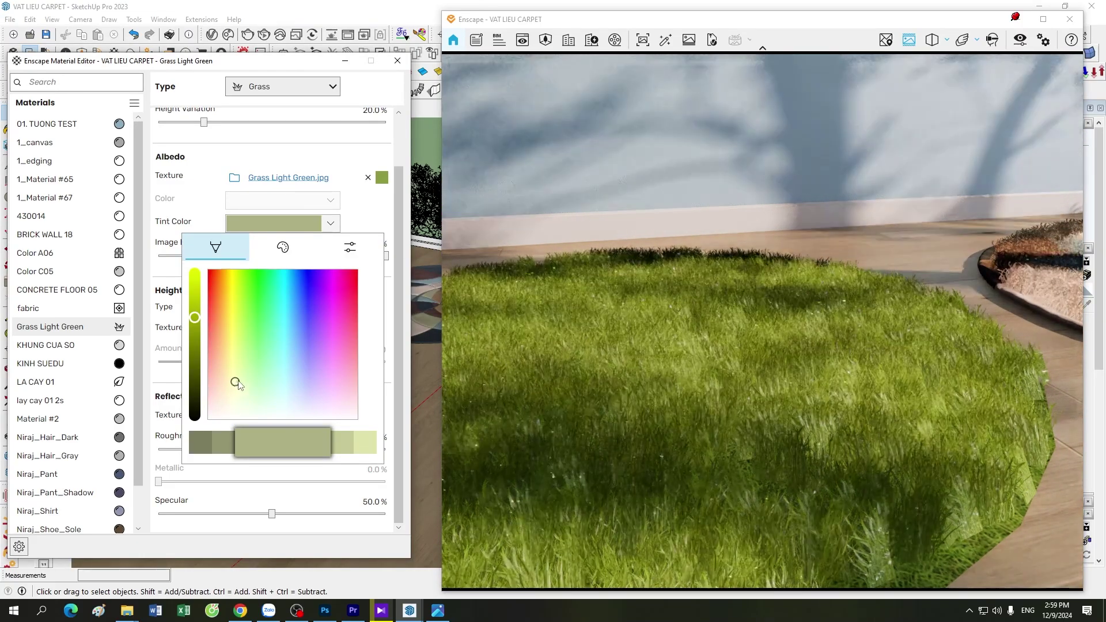
{"action": "left_click_drag", "start_coordinate": [236, 383], "coordinate": [241, 373]}
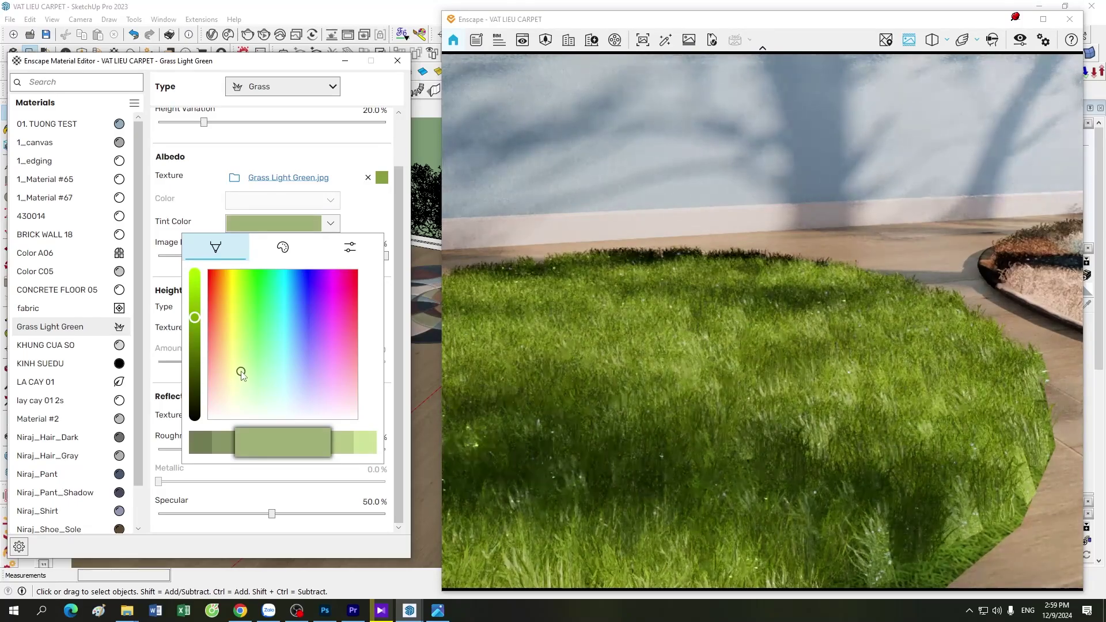
{"action": "left_click", "coordinate": [681, 334]}
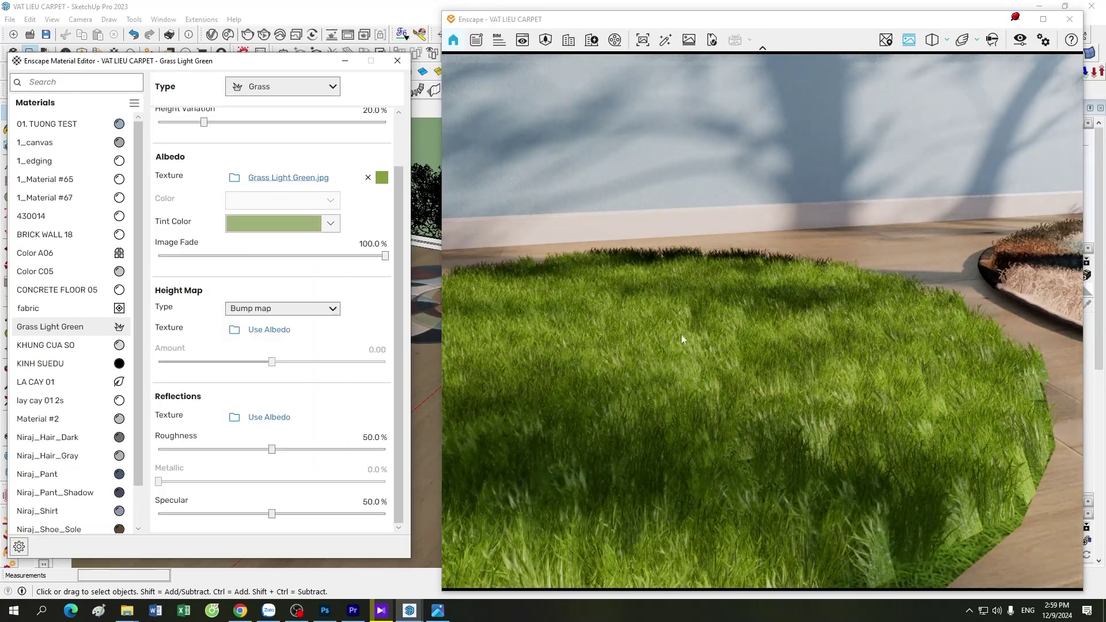
{"action": "scroll", "coordinate": [739, 345], "scroll_direction": "down", "scroll_amount": 3}
{"action": "left_click", "coordinate": [331, 224]}
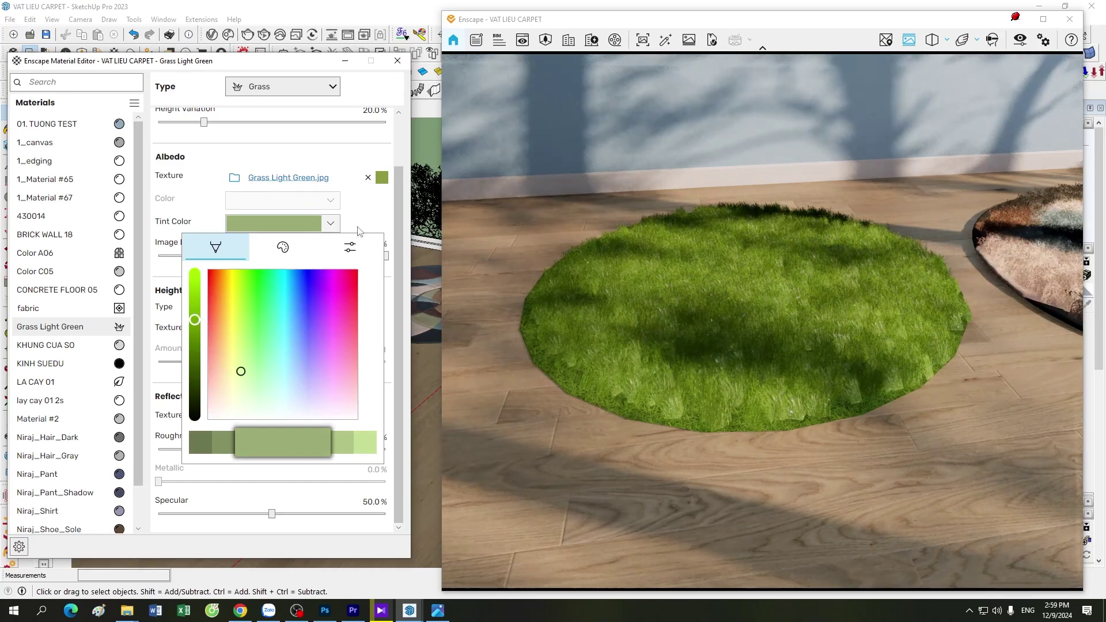
{"action": "left_click", "coordinate": [681, 334]}
{"action": "left_click_drag", "start_coordinate": [773, 384], "coordinate": [808, 390]}
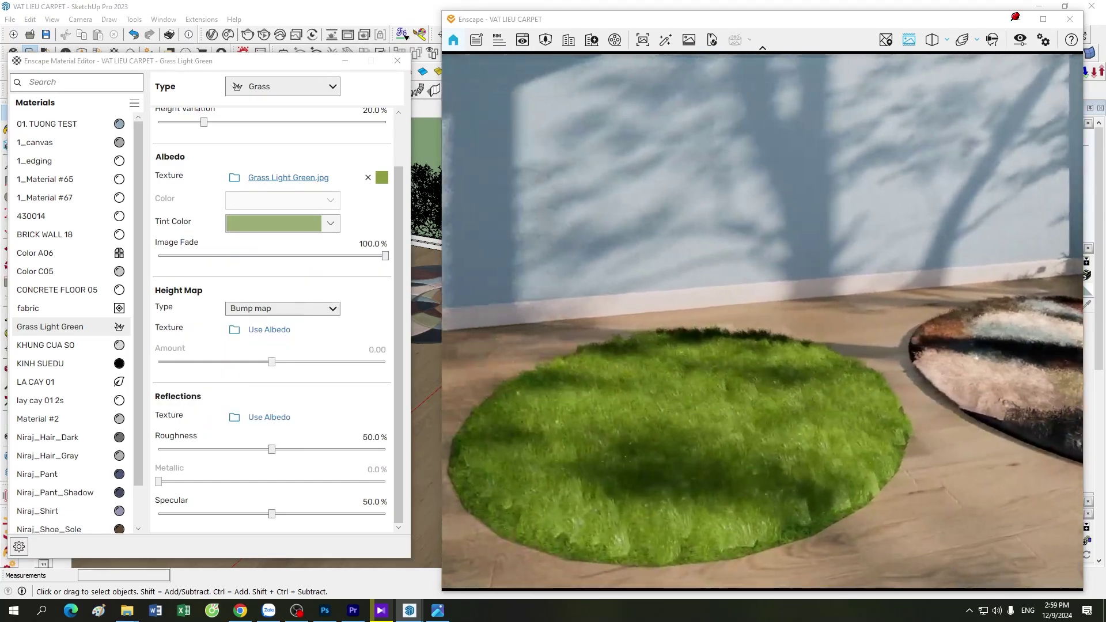
Move the camera back with Q to show more floor around the rugs.
{"action": "key", "text": "q"}
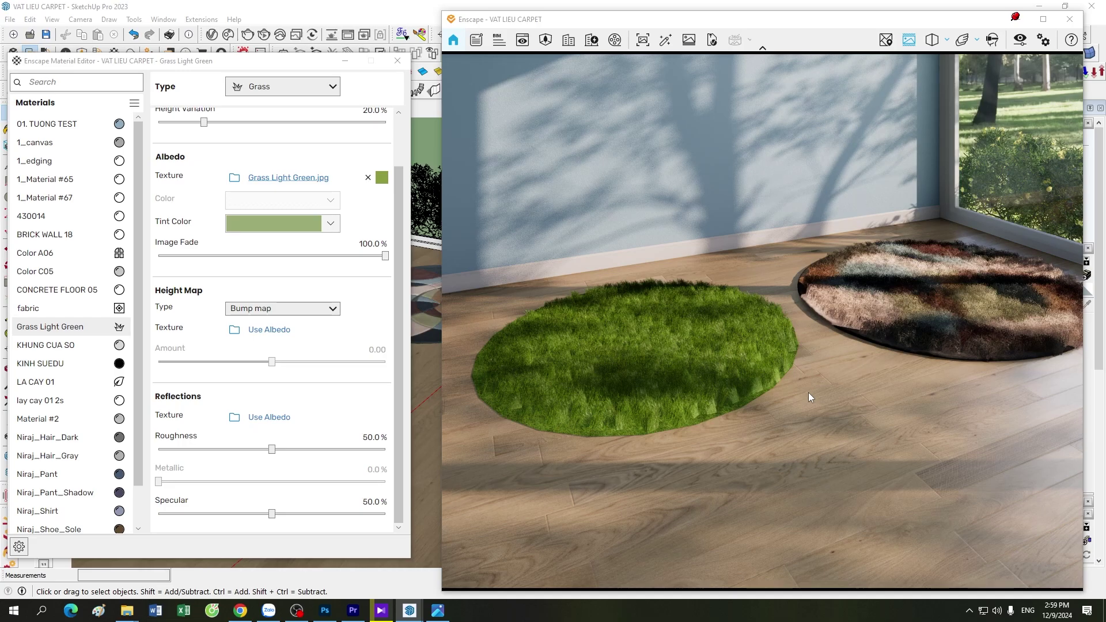
{"action": "scroll", "coordinate": [392, 323], "scroll_direction": "up", "scroll_amount": 2}
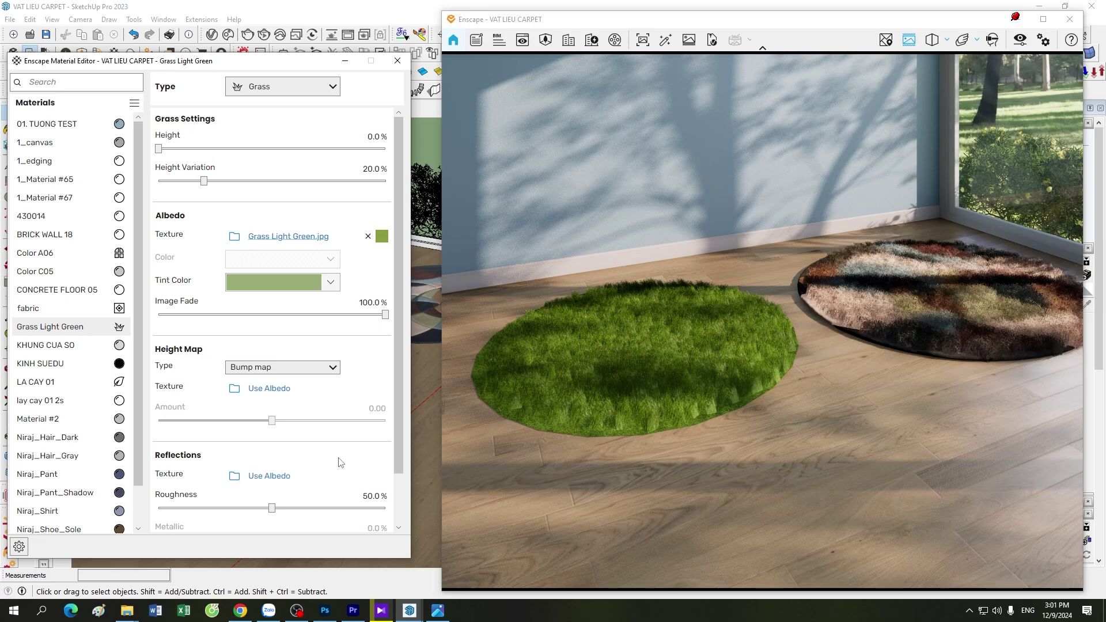
{"action": "left_click", "coordinate": [344, 61]}
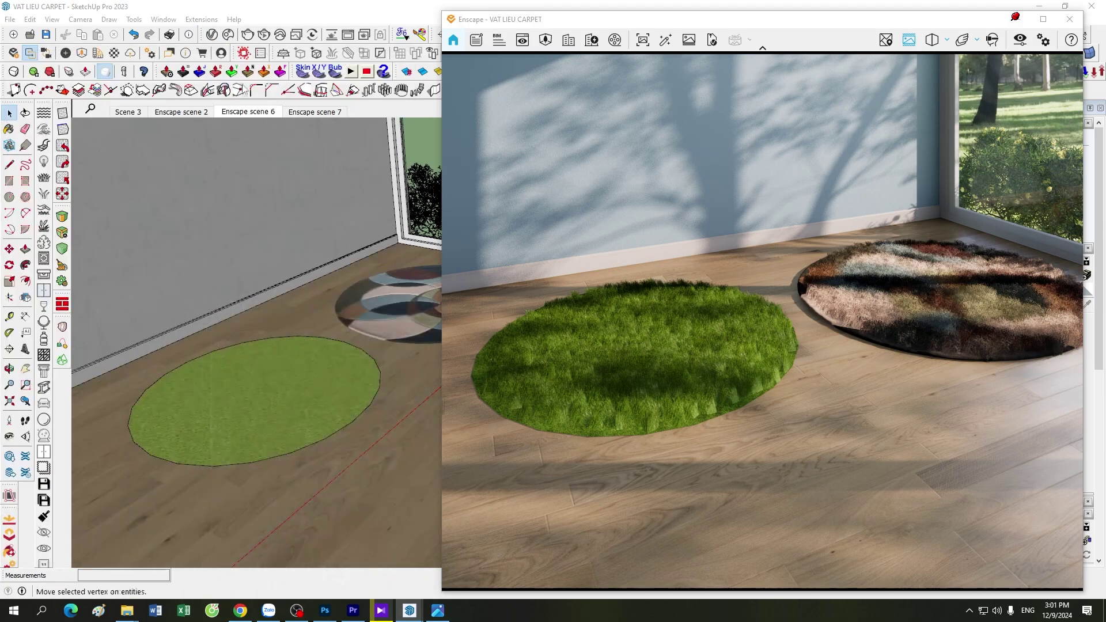
{"action": "left_click", "coordinate": [82, 53]}
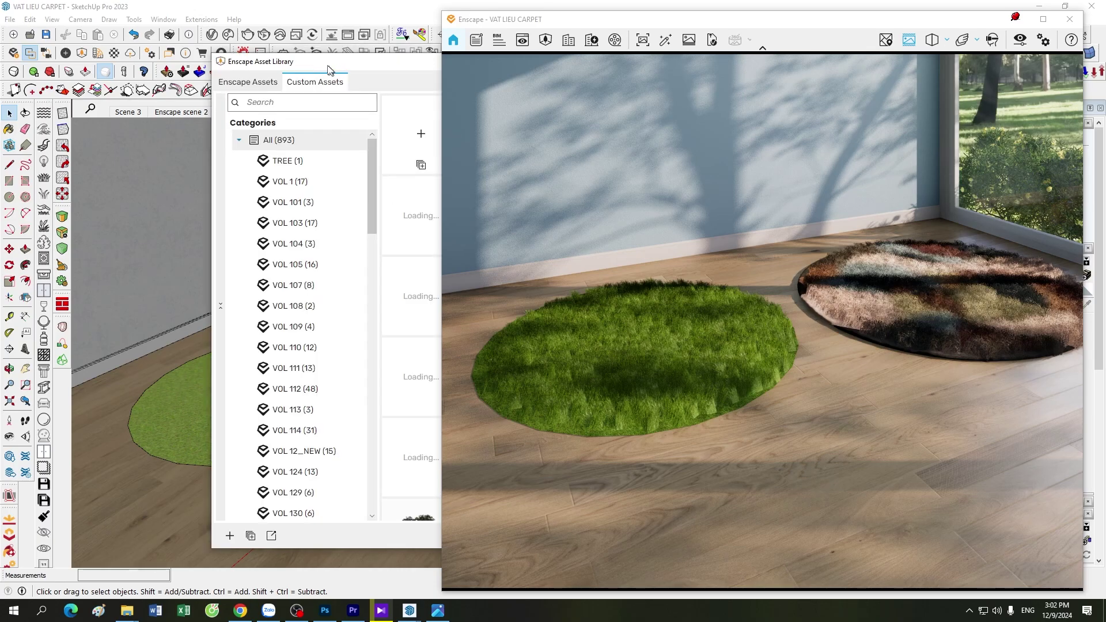
{"action": "left_click_drag", "start_coordinate": [333, 69], "coordinate": [174, 63]}
{"action": "left_click", "coordinate": [127, 154]}
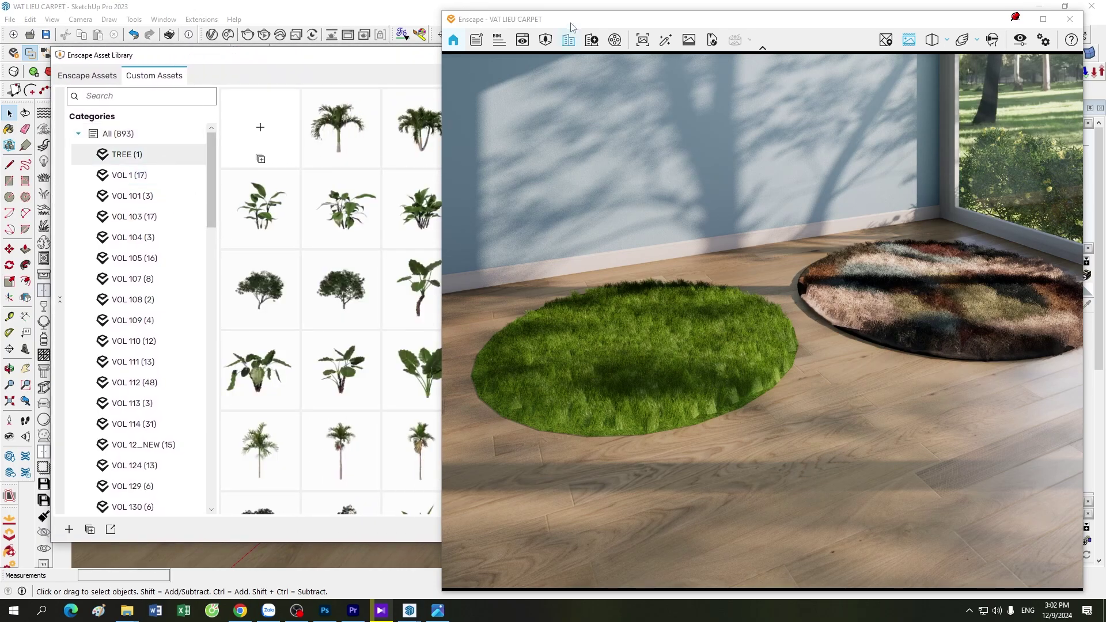
{"action": "left_click_drag", "start_coordinate": [572, 26], "coordinate": [604, 27]}
{"action": "left_click", "coordinate": [129, 175]}
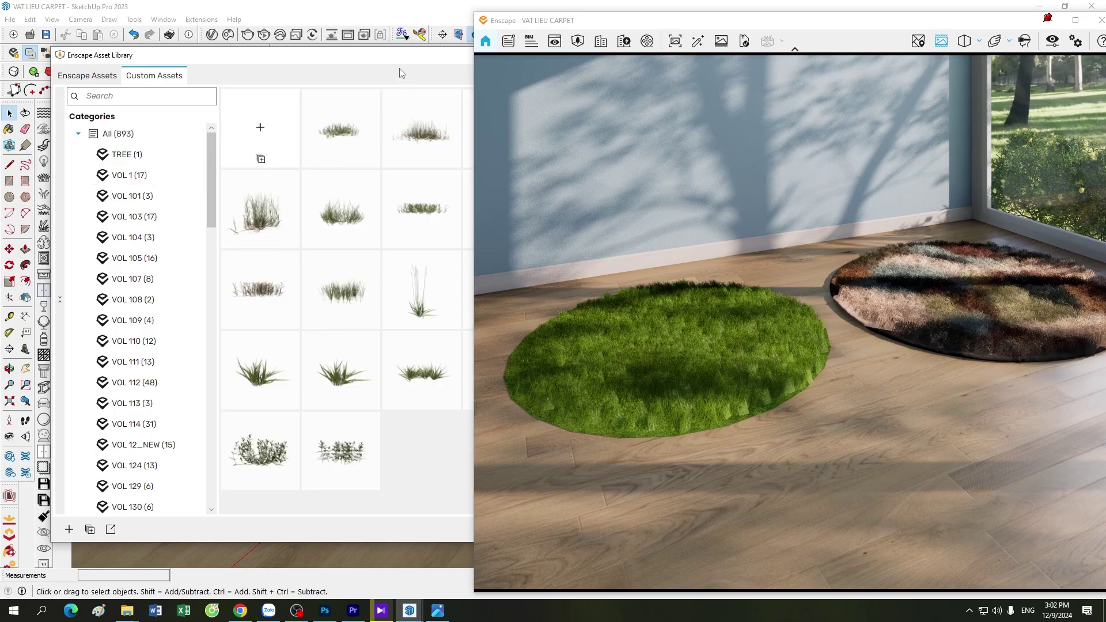
{"action": "left_click_drag", "start_coordinate": [400, 63], "coordinate": [361, 85]}
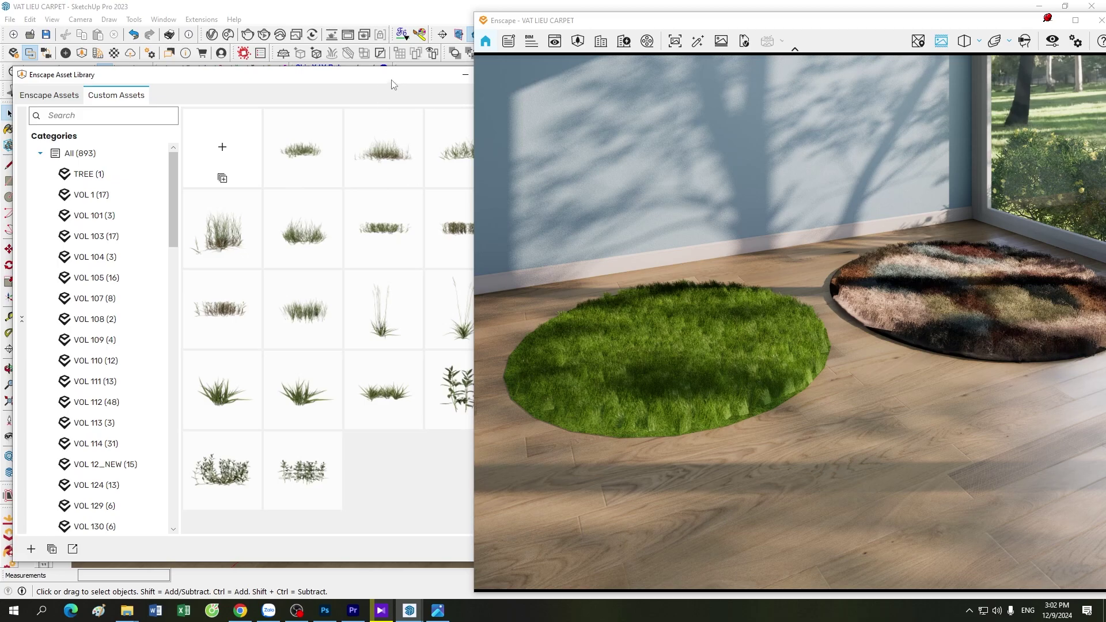
{"action": "left_click_drag", "start_coordinate": [393, 85], "coordinate": [332, 72]}
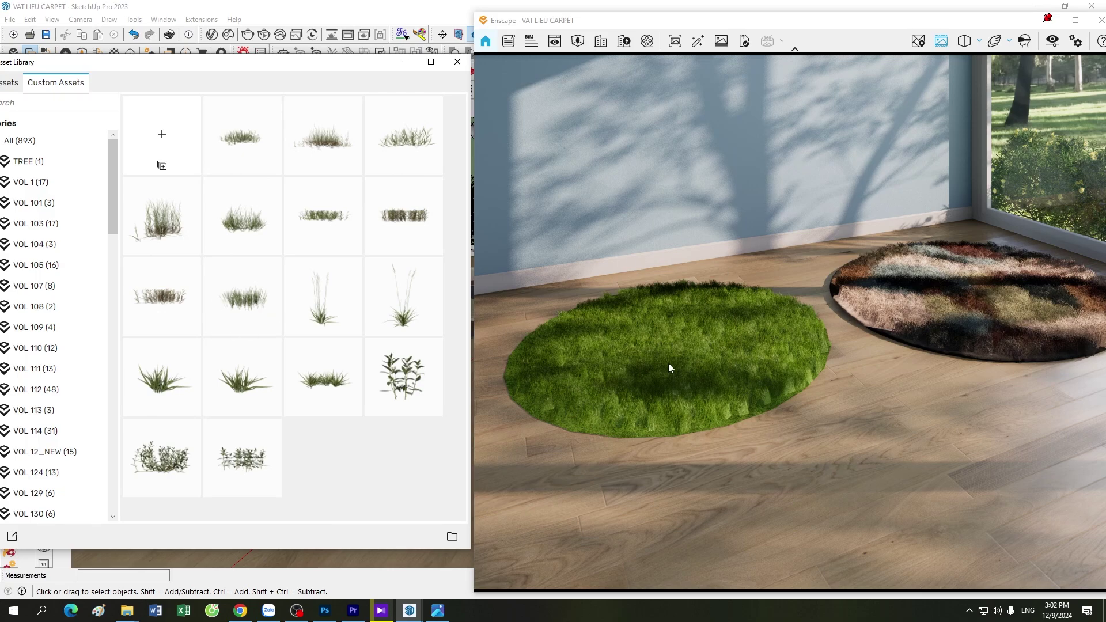
{"action": "left_click", "coordinate": [457, 61]}
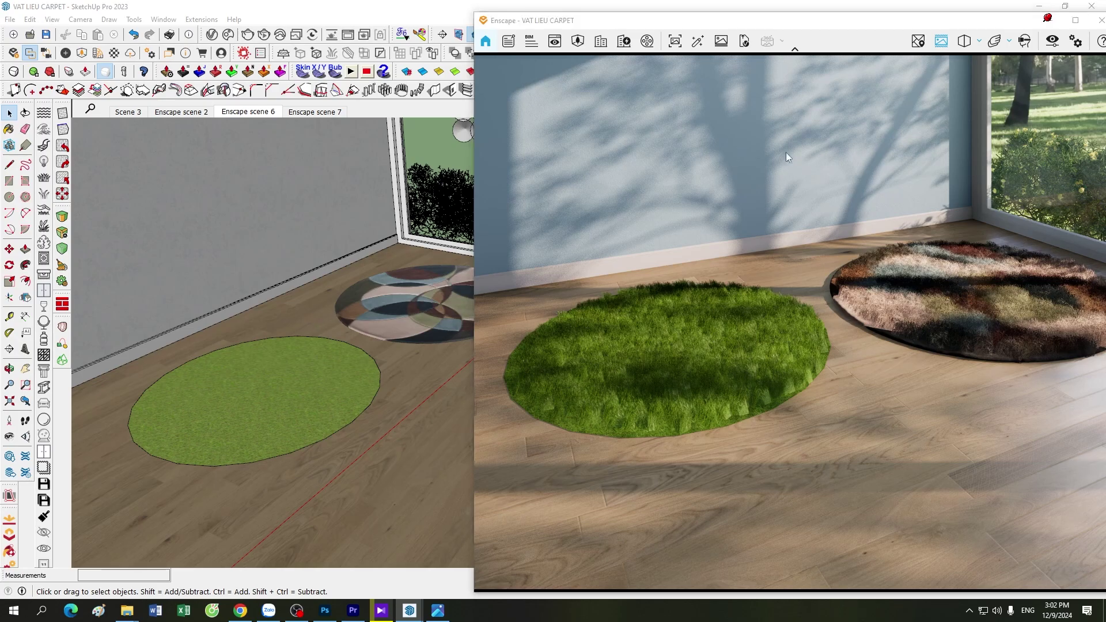
Move the Enscape render window left, uncovering SketchUp's side panel.
{"action": "left_click_drag", "start_coordinate": [777, 23], "coordinate": [679, 34]}
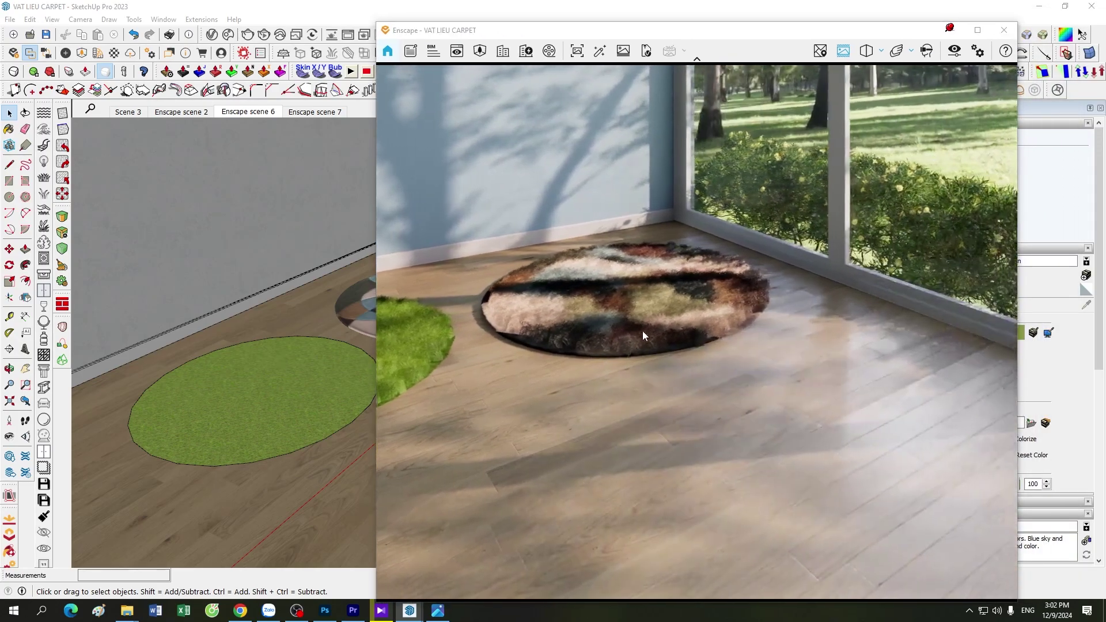